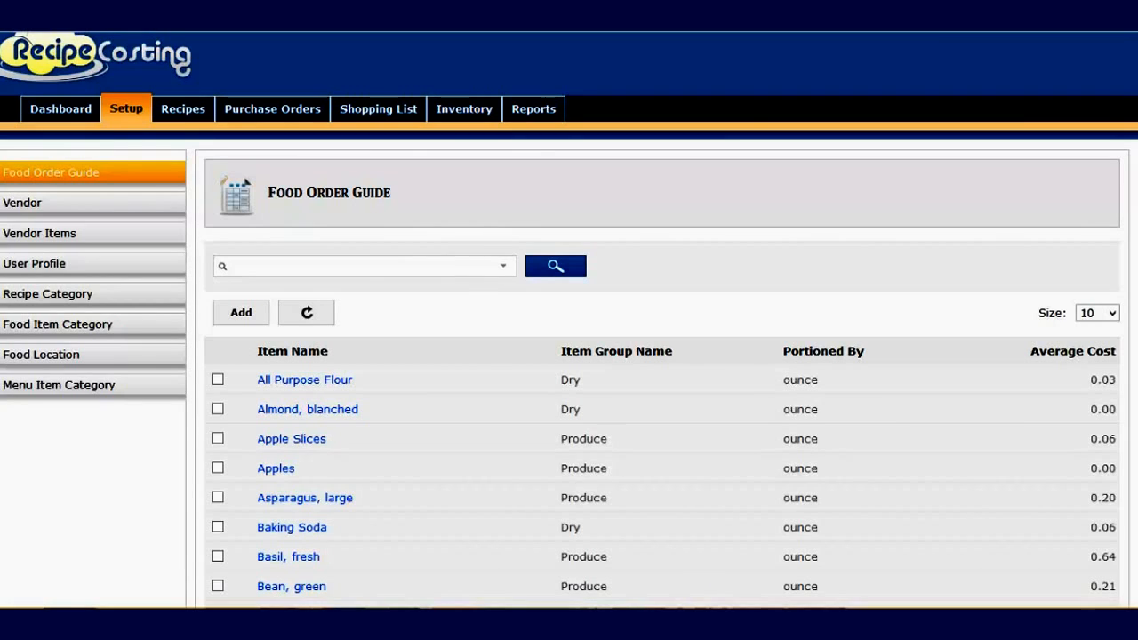
- Search the food order guide for "chees" and filter the list to "Cheese, cheddar, shredded"
click(472, 266)
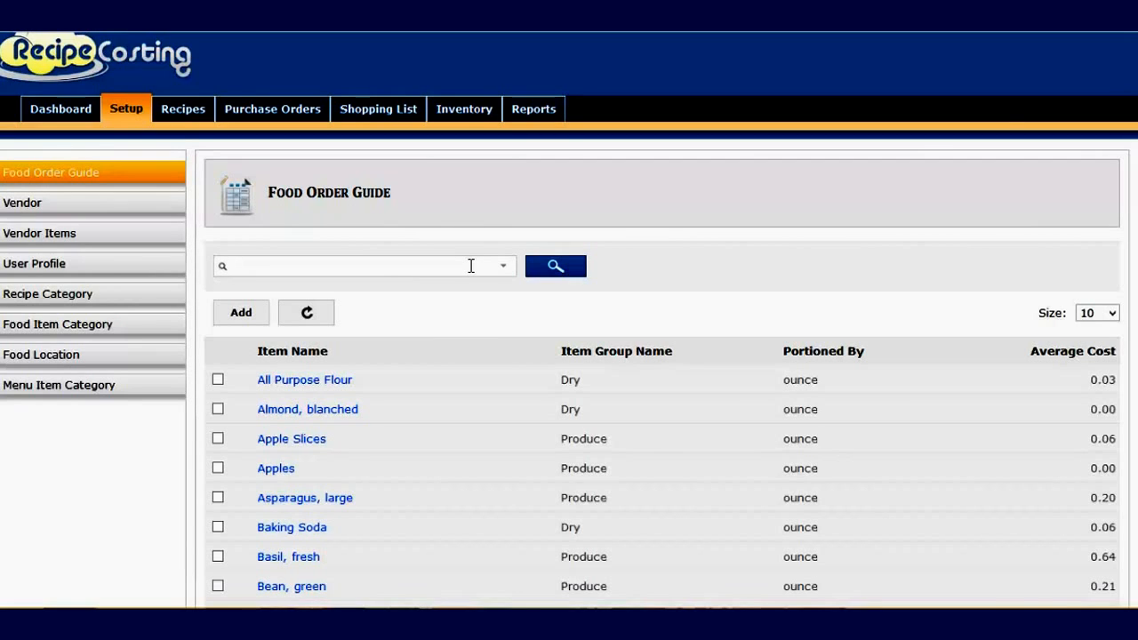
text(chh)
key(BackSpace)
text(ees)
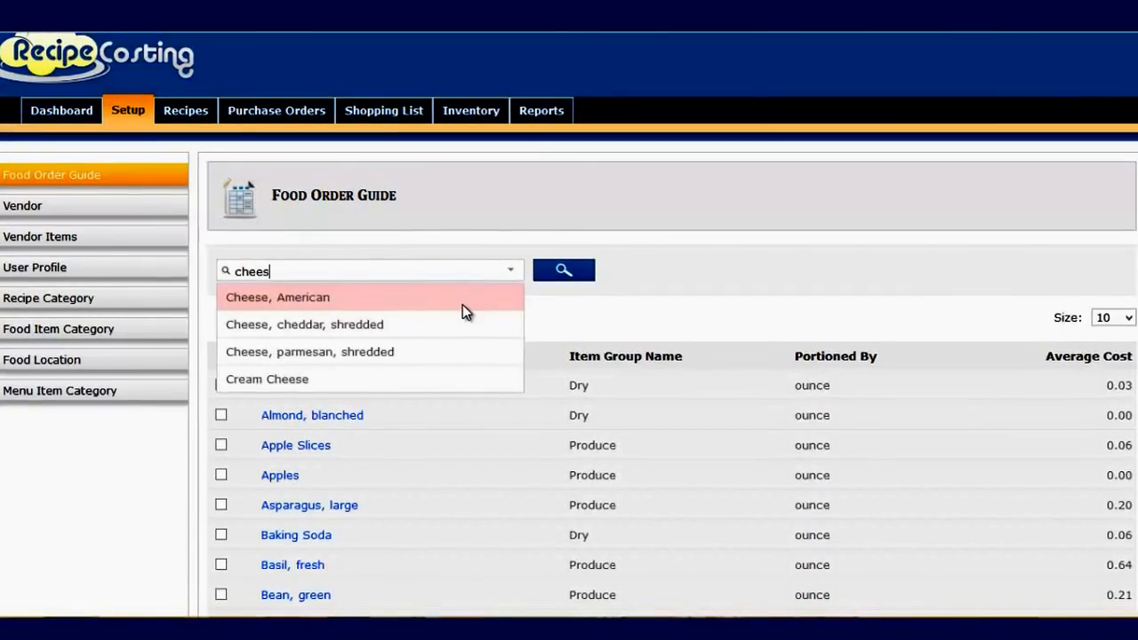
click(474, 329)
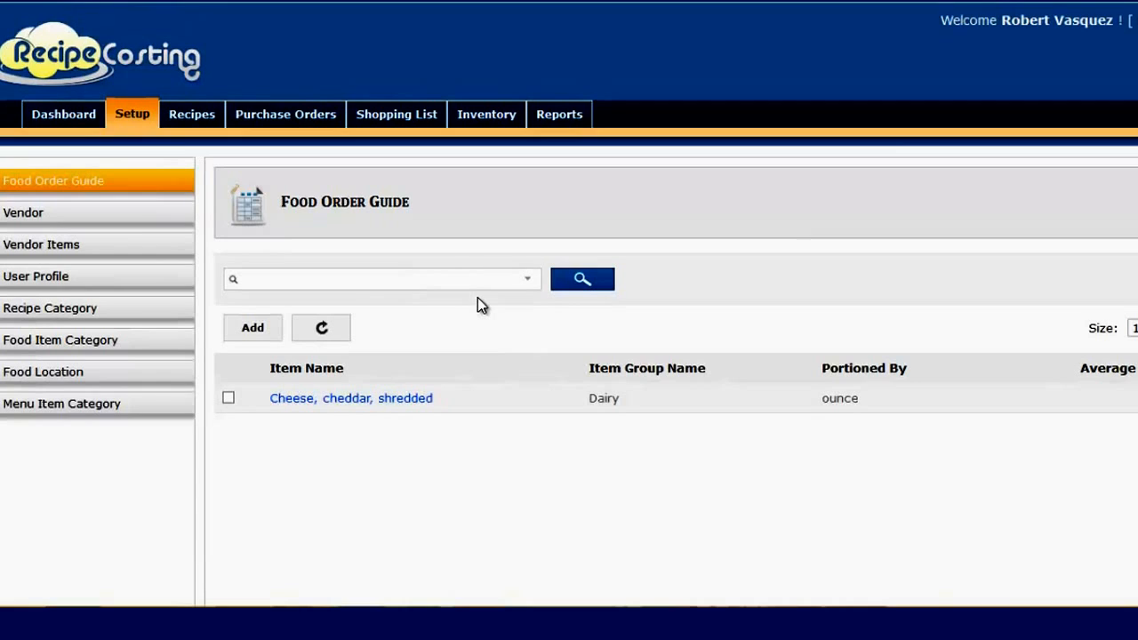
- Refresh the food order guide to the full list and show the available page sizes
click(322, 328)
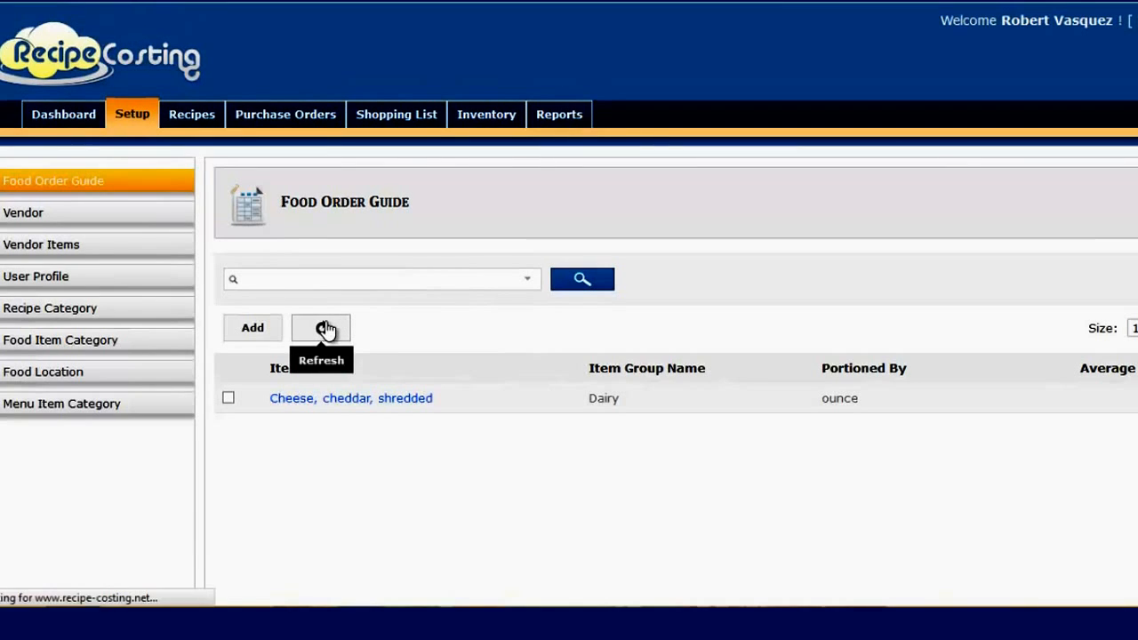
click(1131, 328)
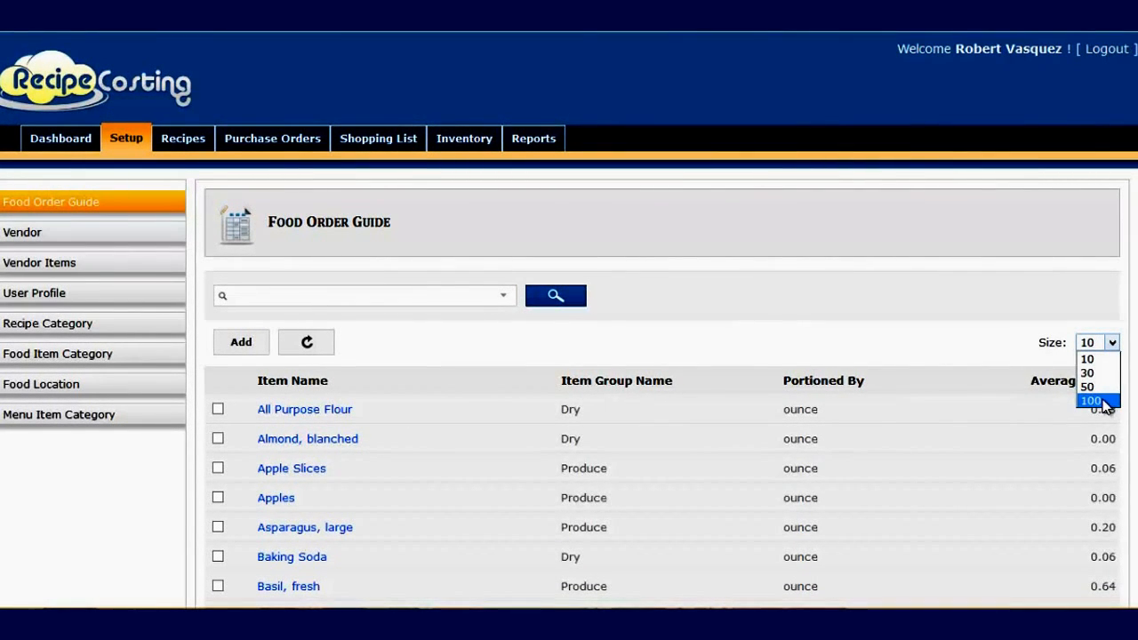
- Search the food order guide for "cheese", pick "Cheese, cheddar, shredded" and open its item details
click(444, 294)
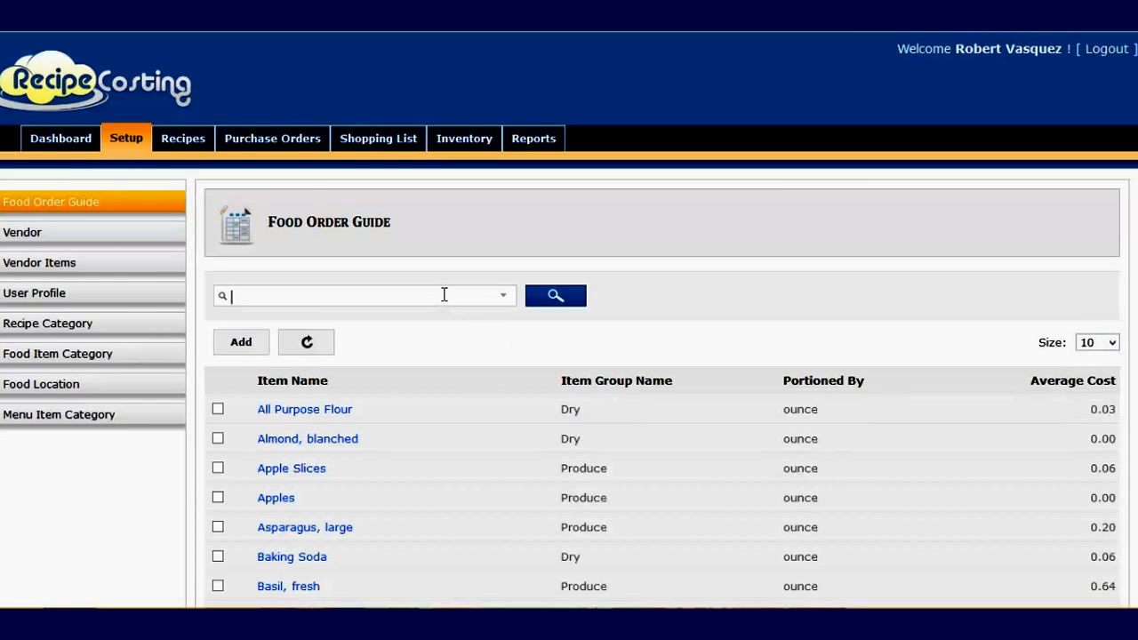
text(cheese)
click(425, 344)
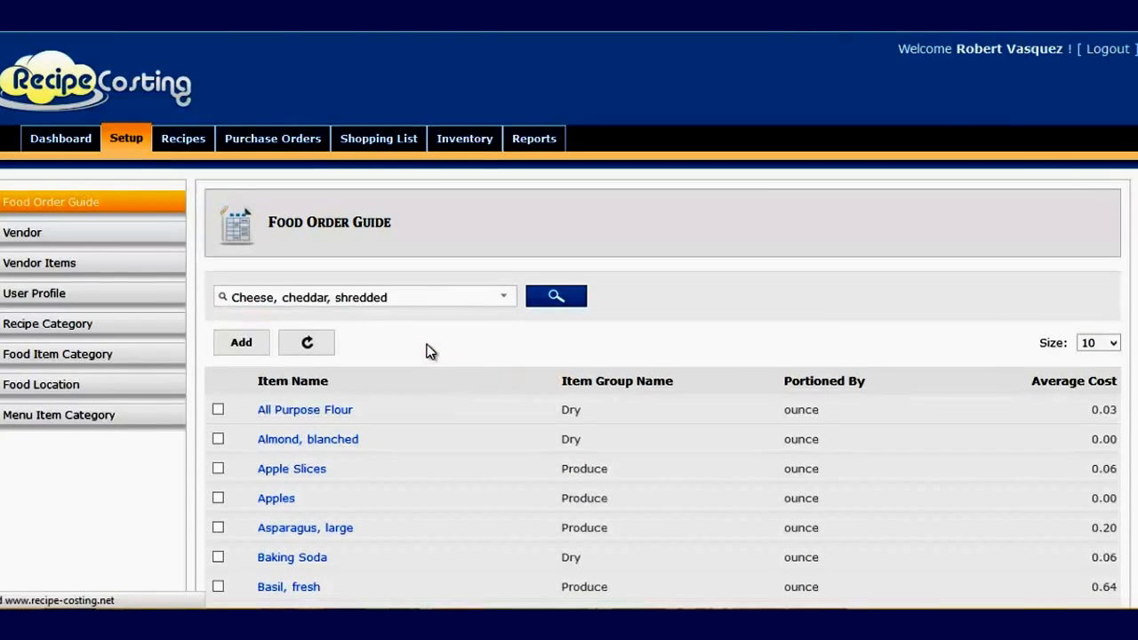
click(391, 411)
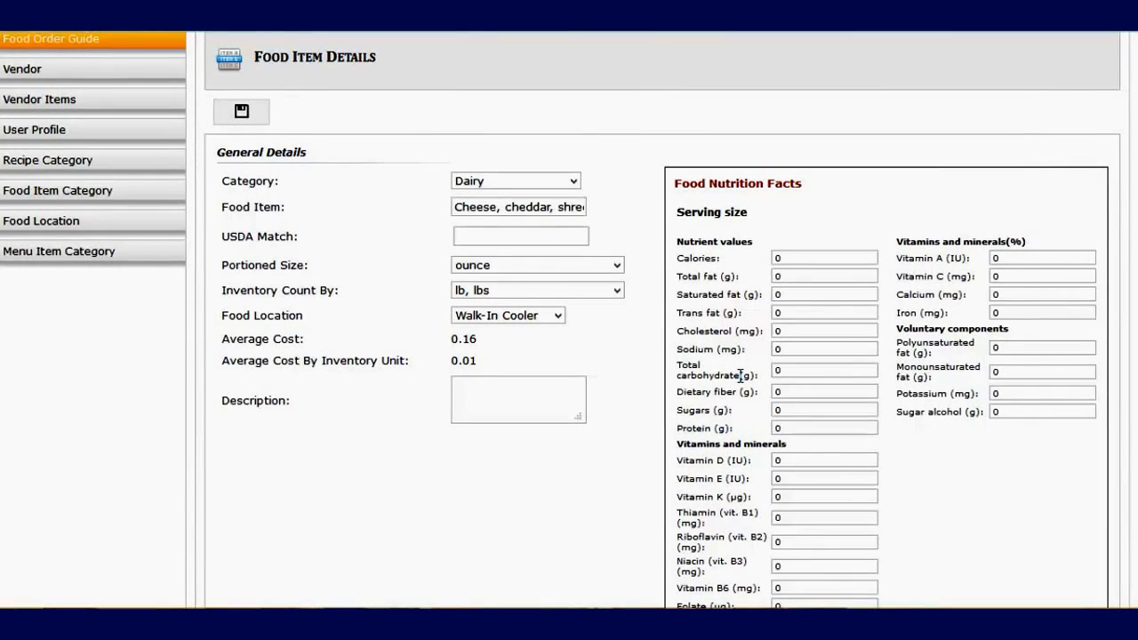
- Match the shredded cheddar food item to the USDA entry "Cheese, cheddar" to fill in its nutrition facts
click(548, 237)
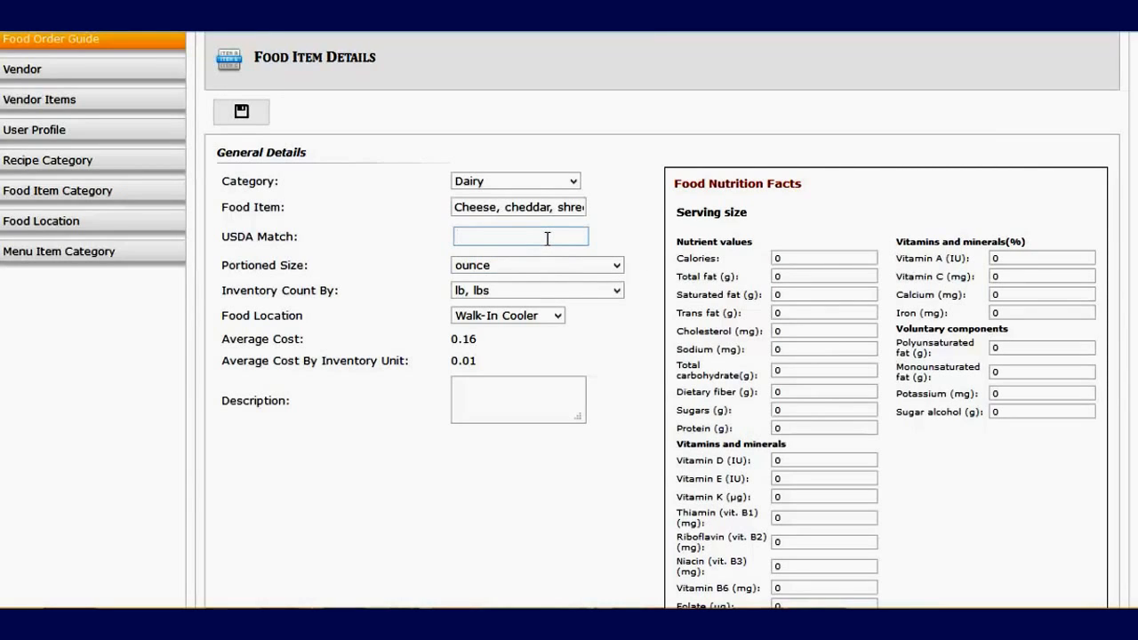
text(chees)
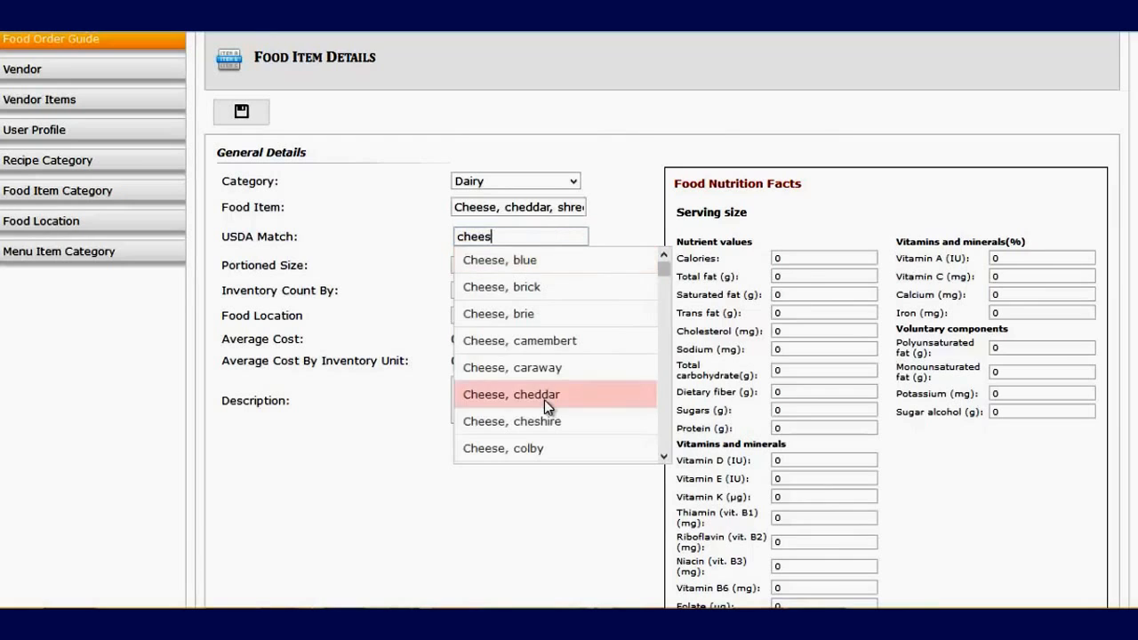
click(544, 401)
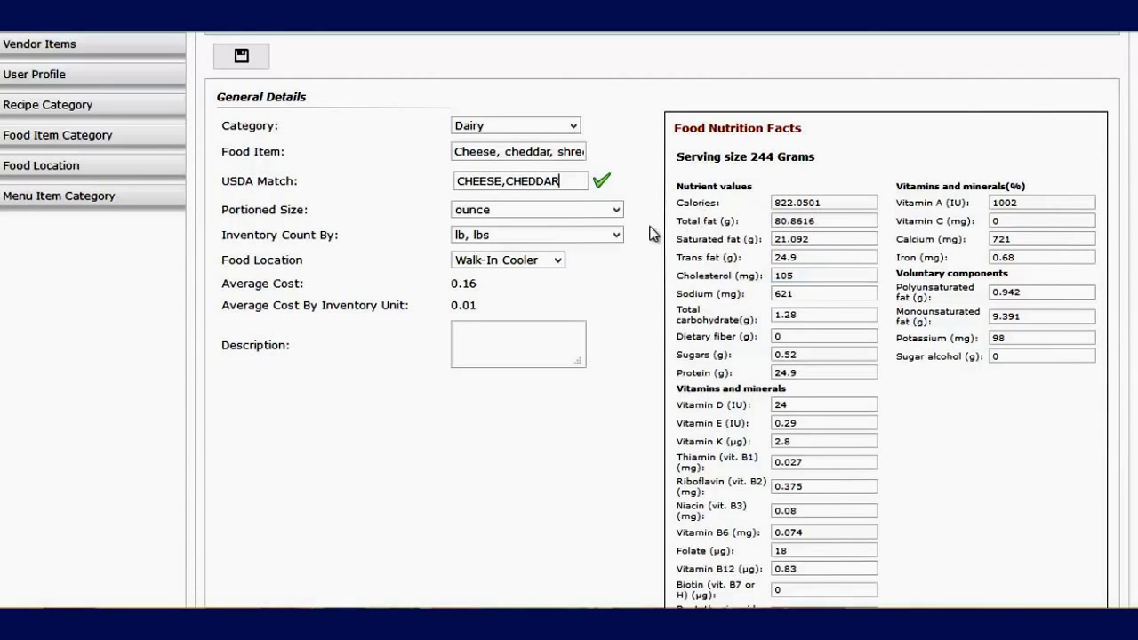
- Set the cheddar item's inventory count unit to pound and save the food item
click(616, 211)
click(617, 212)
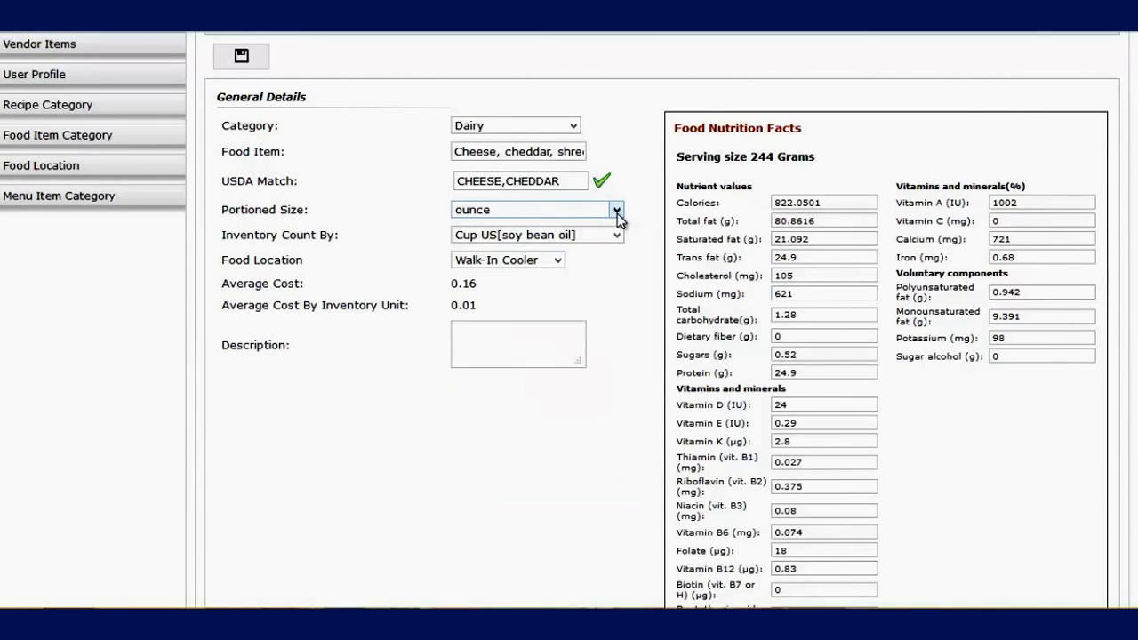
click(613, 236)
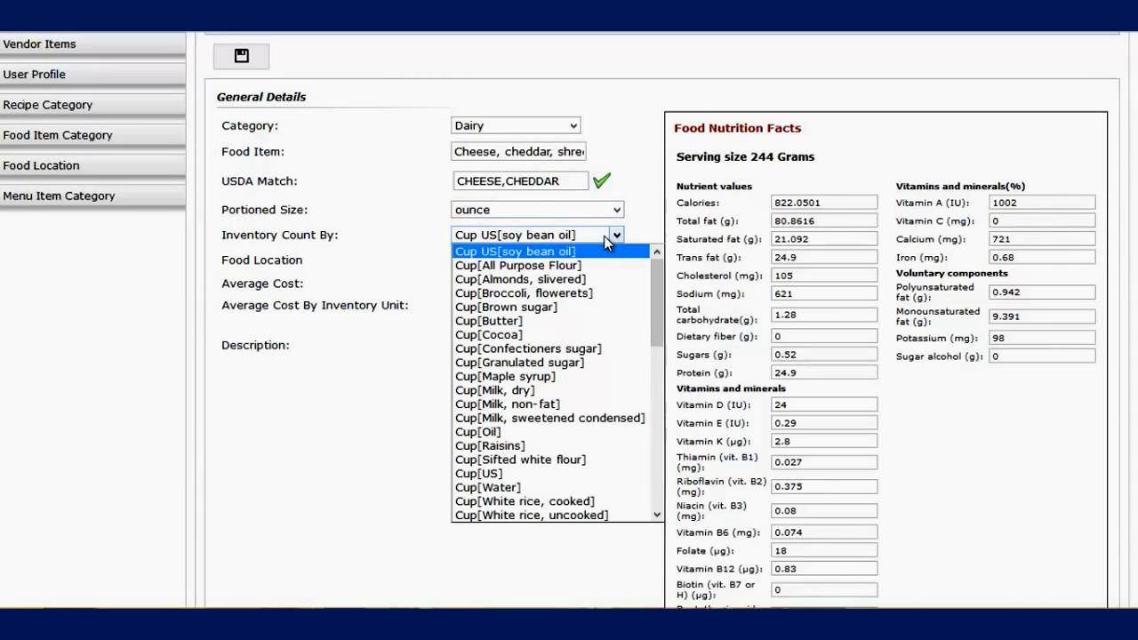
key(p)
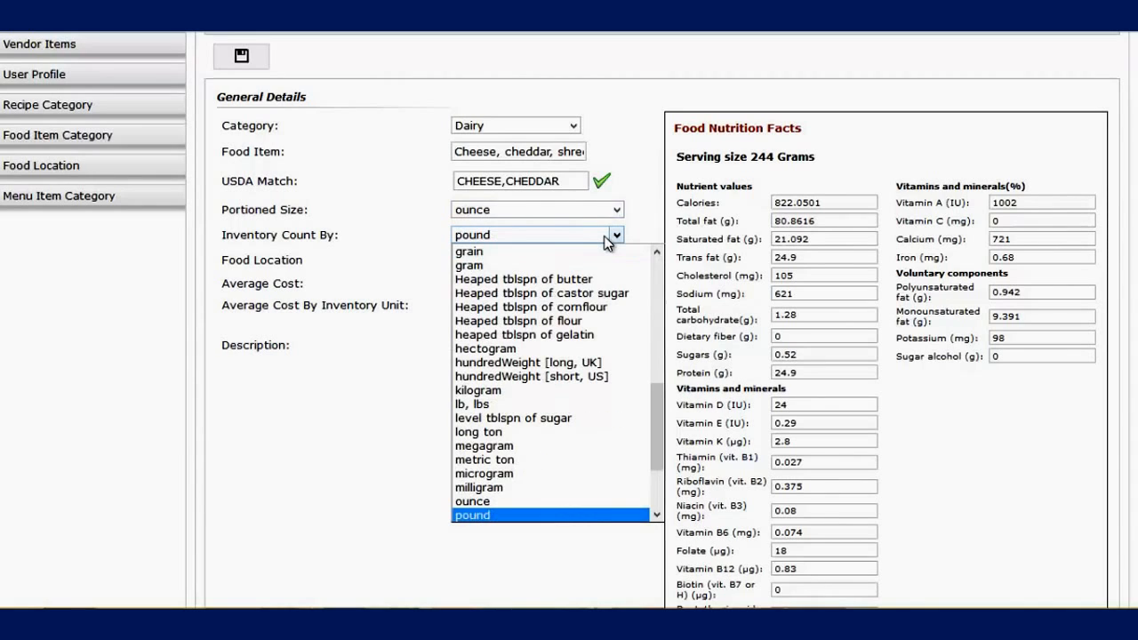
key(Tab)
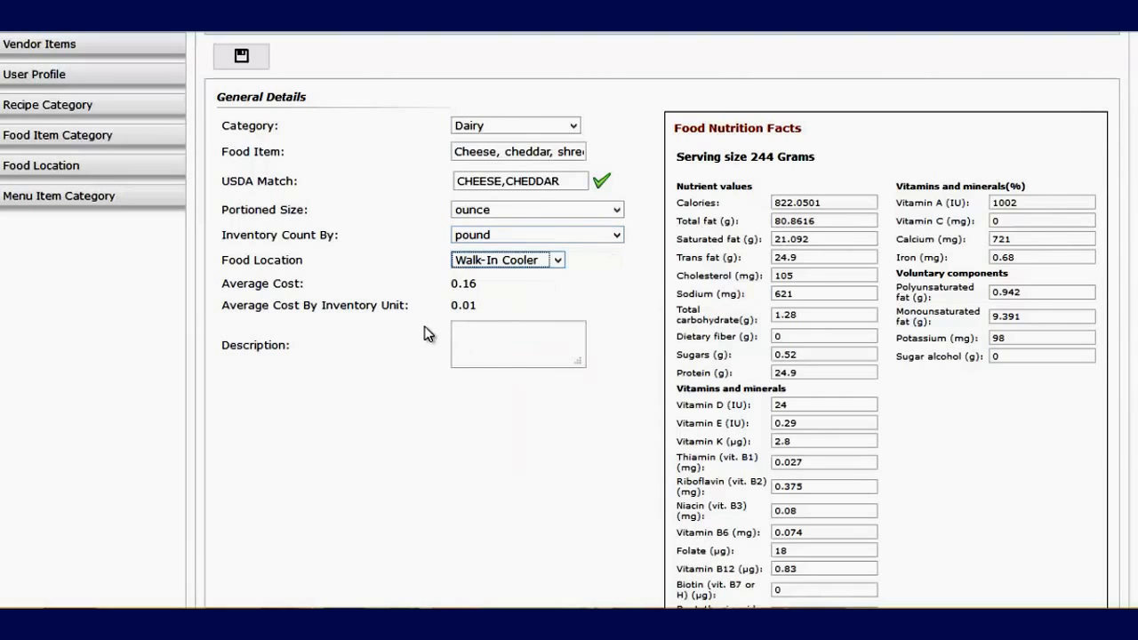
click(241, 57)
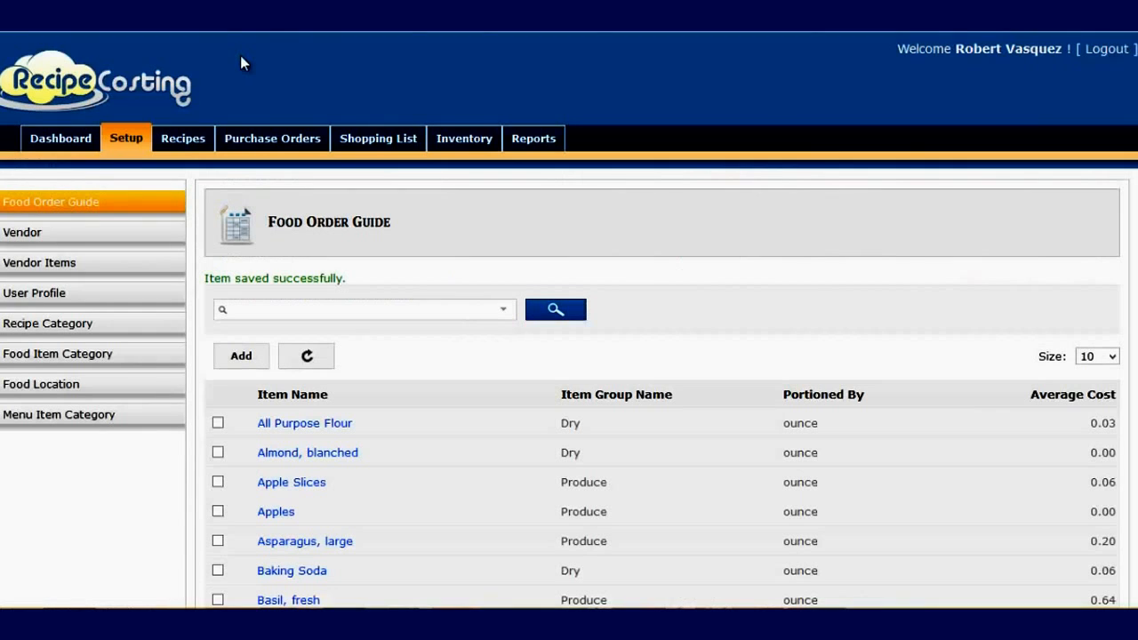
- Go to the vendor list and open the details of "Food Vendor"
click(27, 233)
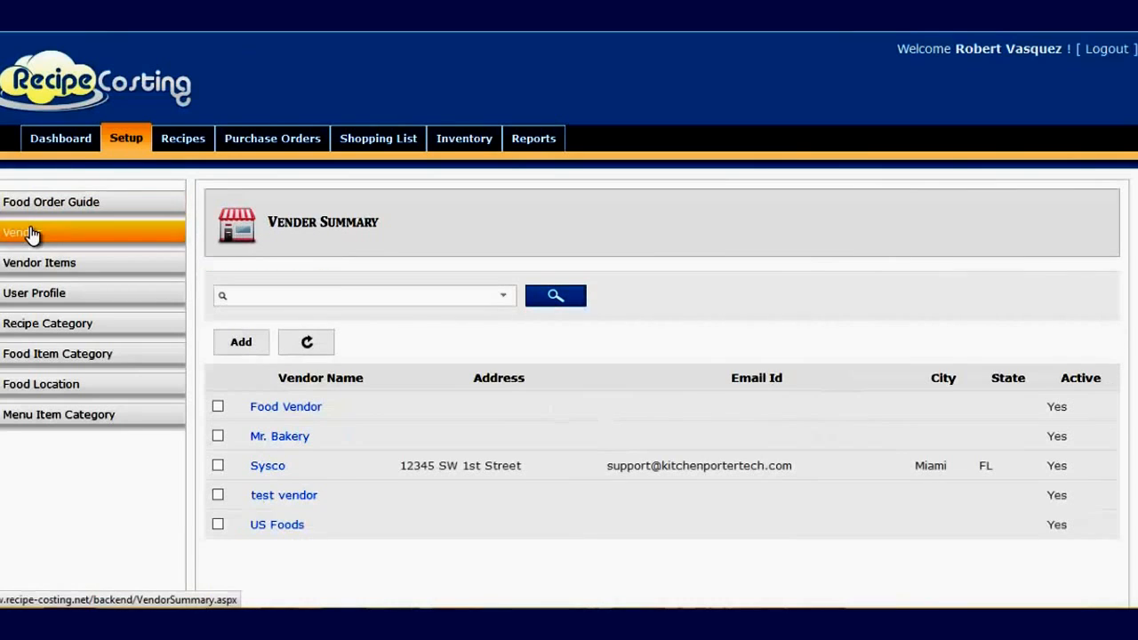
click(303, 409)
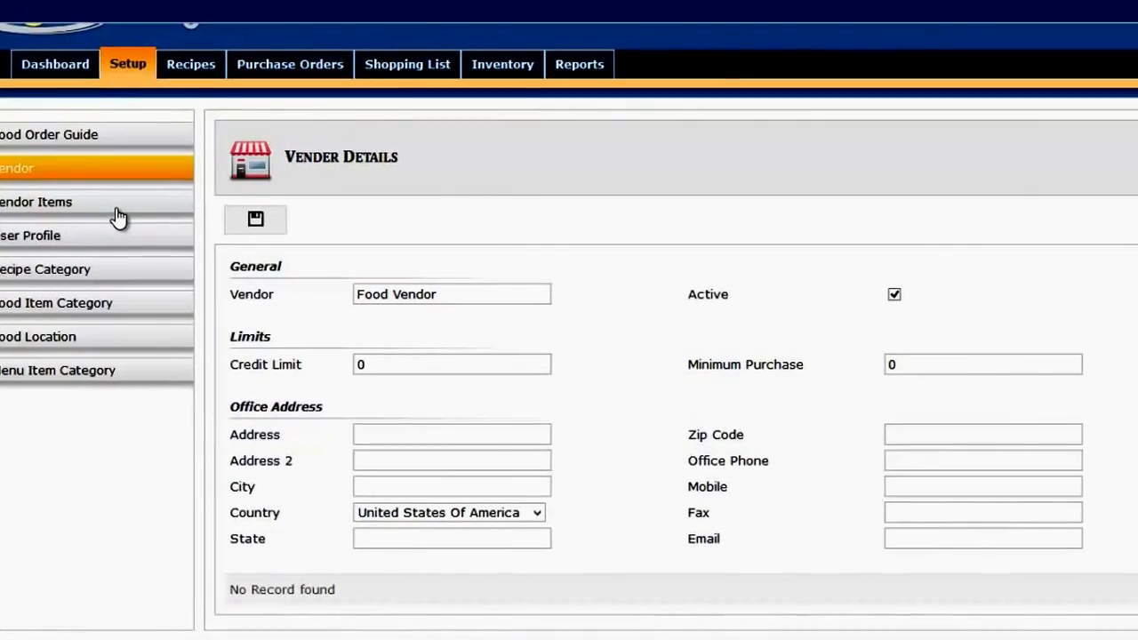
- List the vendor items for "Food Vendor" and select All Purpose Flour, Almond blanched, Apple Slices and Apples
click(125, 195)
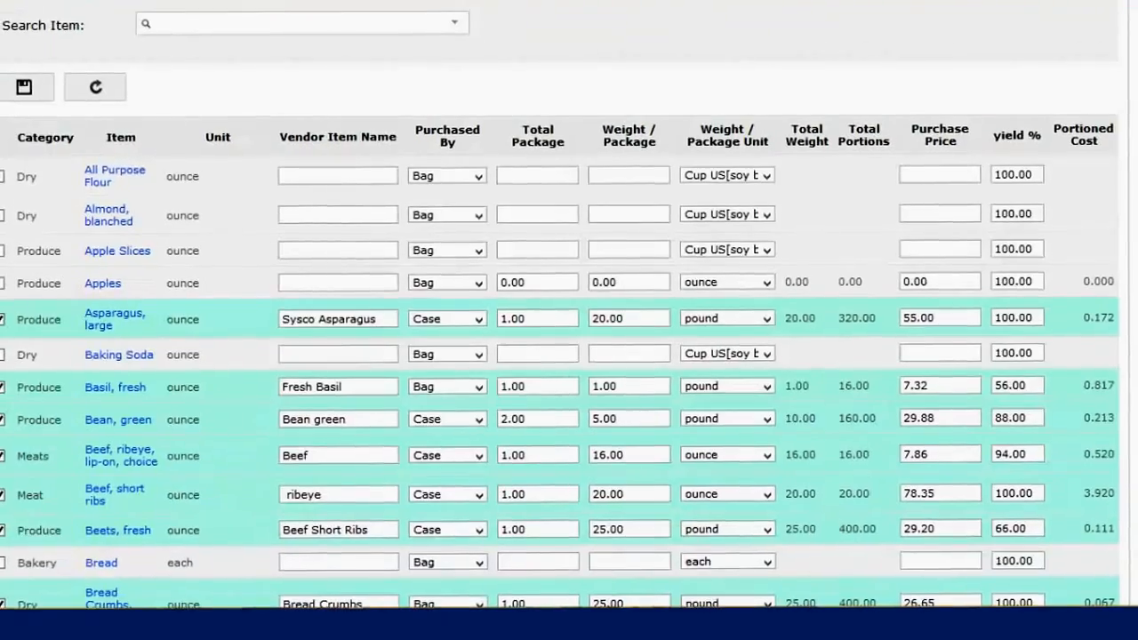
click(267, 7)
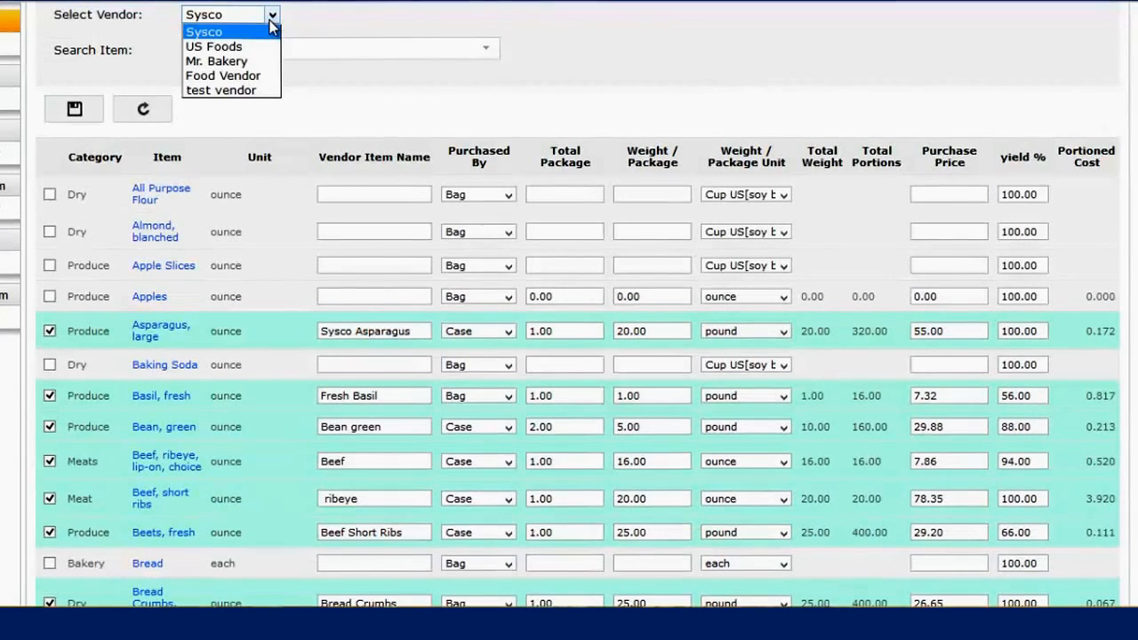
click(267, 77)
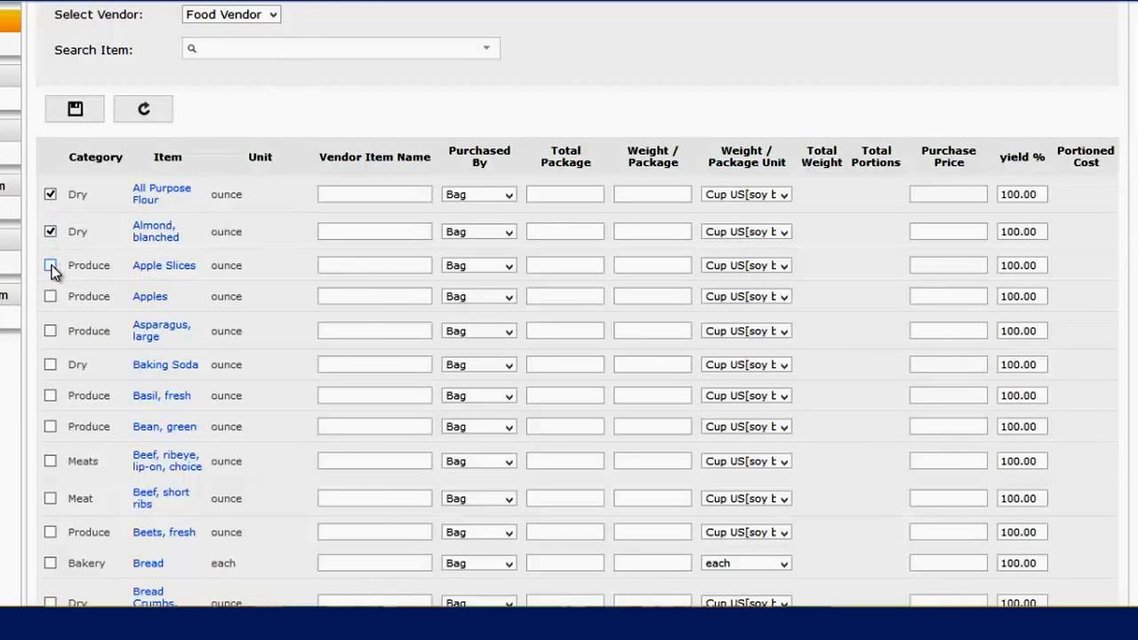
click(403, 197)
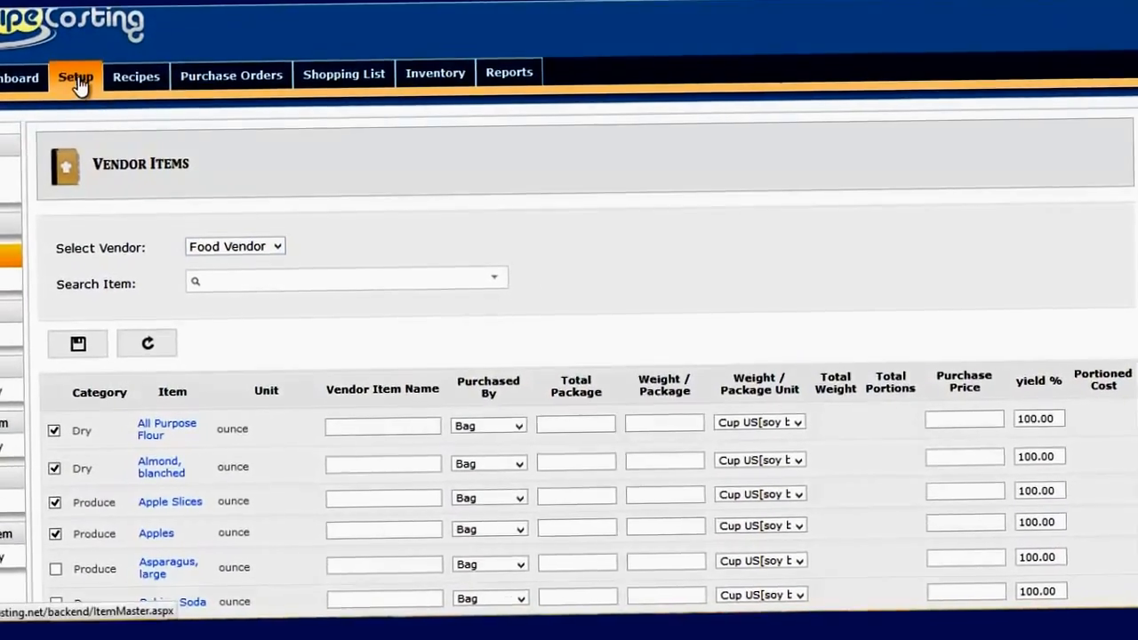
- Search the recipes for "chees", pick "Cheese Sandwich" and open its recipe details
click(76, 86)
click(131, 135)
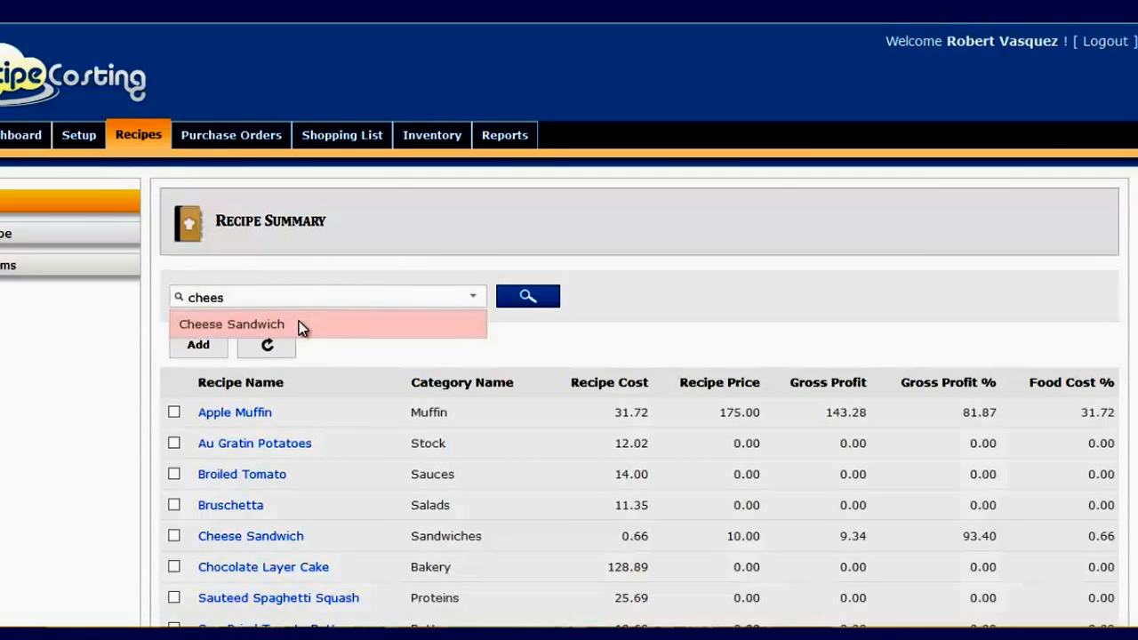
click(299, 323)
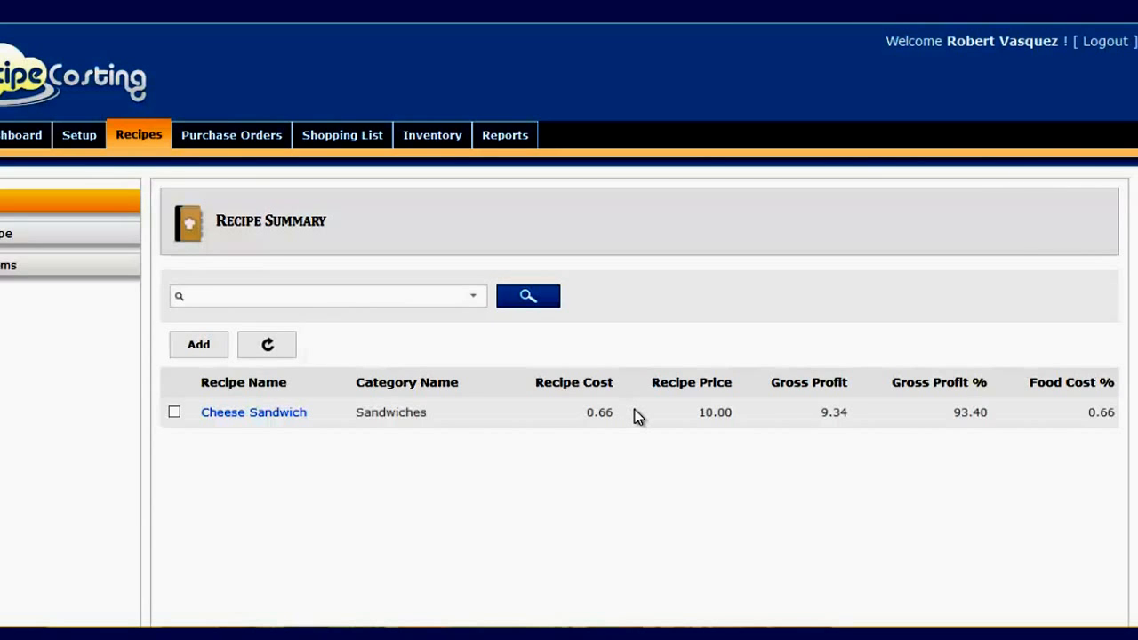
click(284, 414)
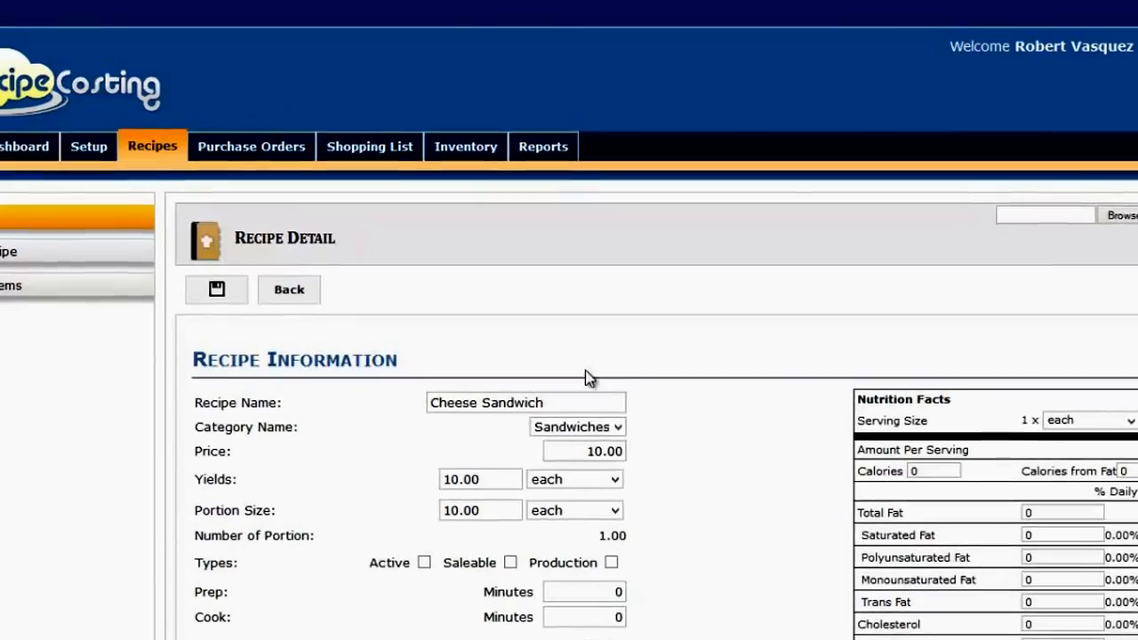
- Enter "Cheese, cheddar, shredded" as a new recipe item of the Cheese Sandwich with quantity 1, portioned by ounce
scroll(569, 400, down, 4)
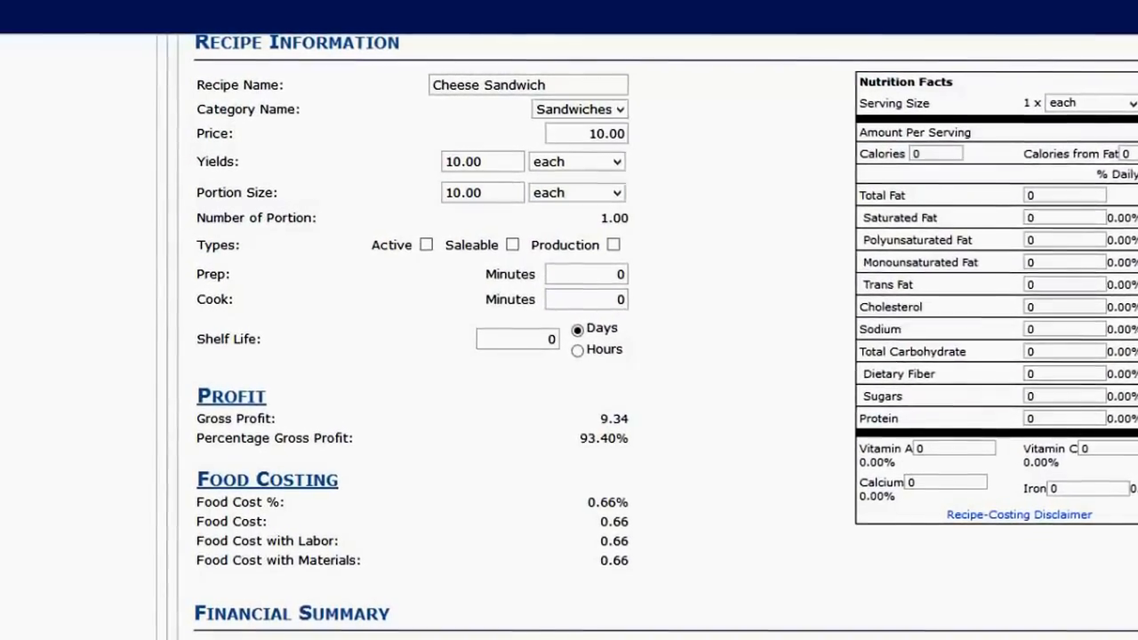
scroll(569, 356, down, 5)
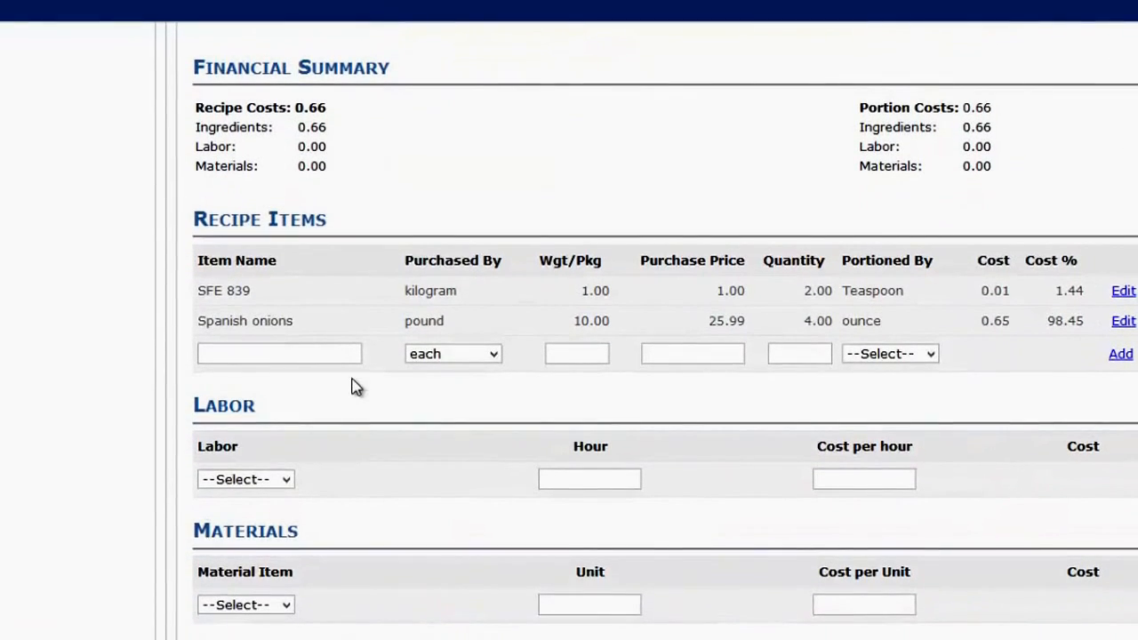
click(338, 350)
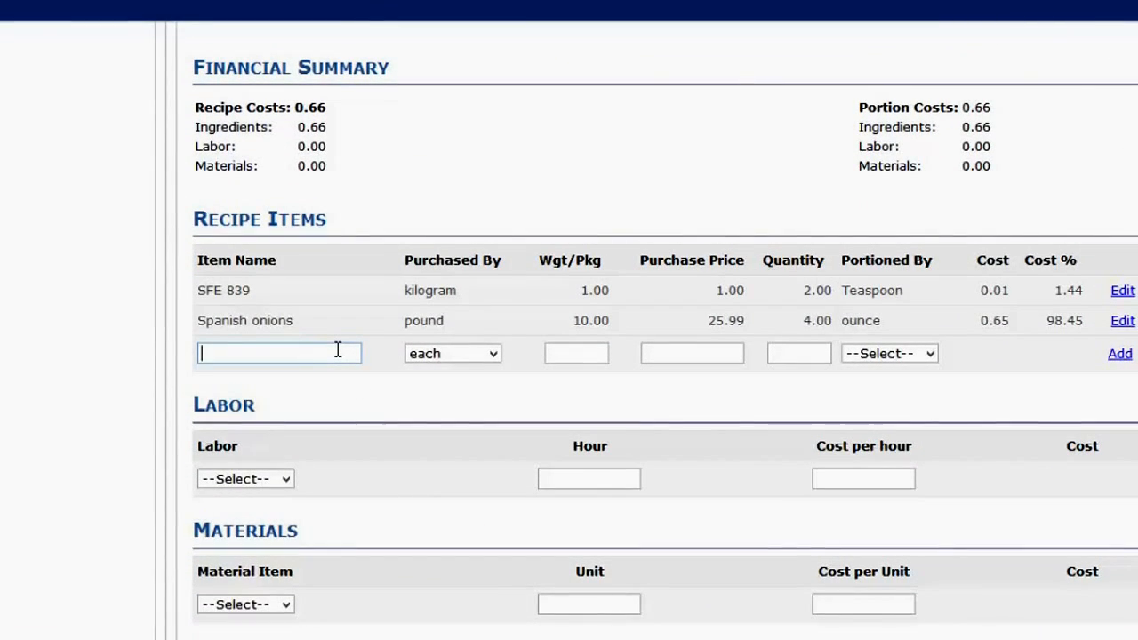
text(chh)
key(BackSpace)
text(eese)
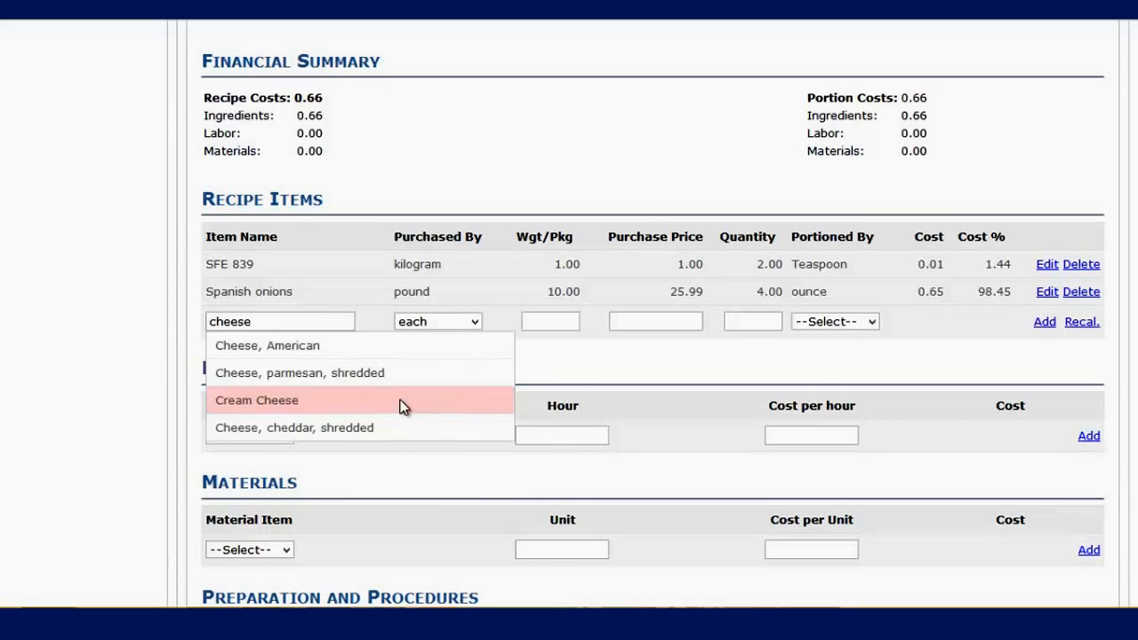
click(399, 427)
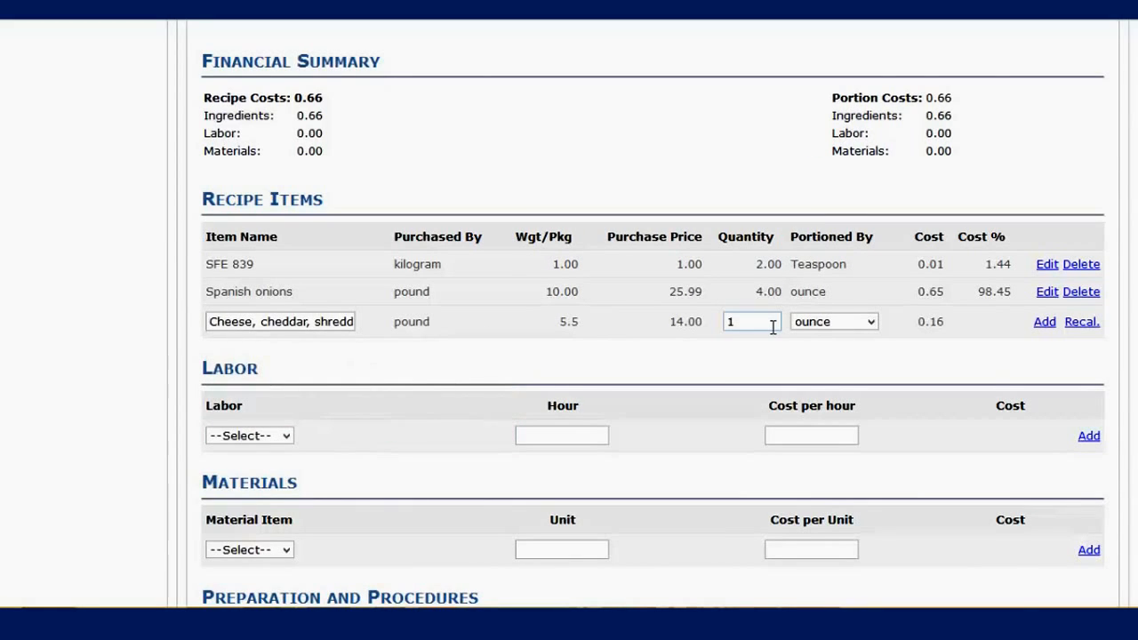
click(836, 326)
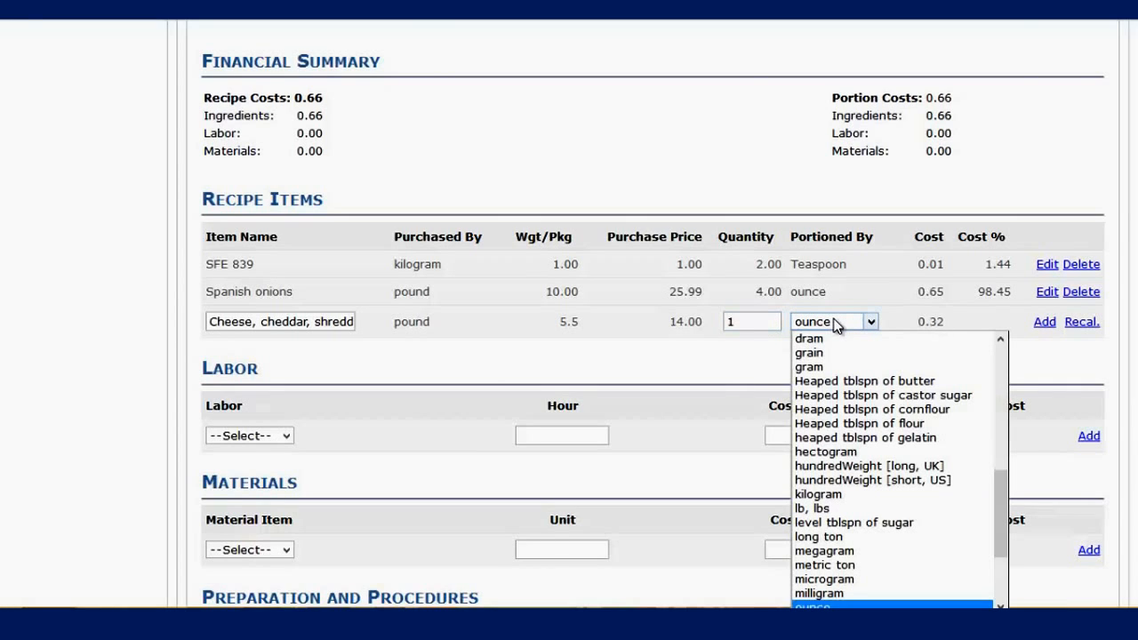
click(835, 326)
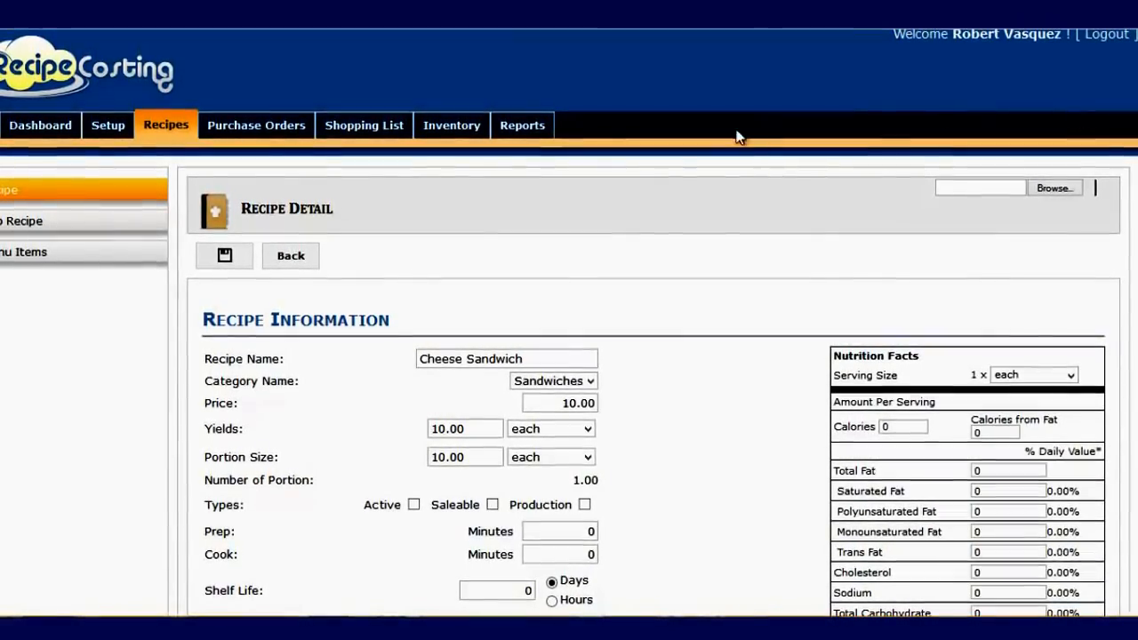
- Open the "Vanilla Frosting" sub recipe and examine its financial summary, recipe items and labor
click(147, 233)
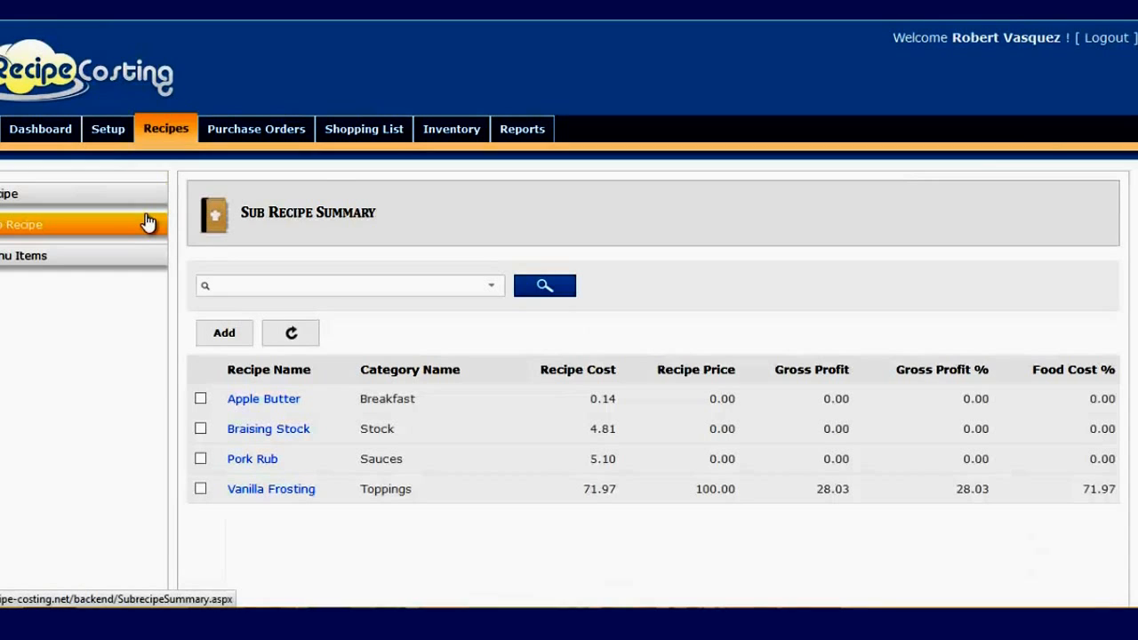
click(290, 494)
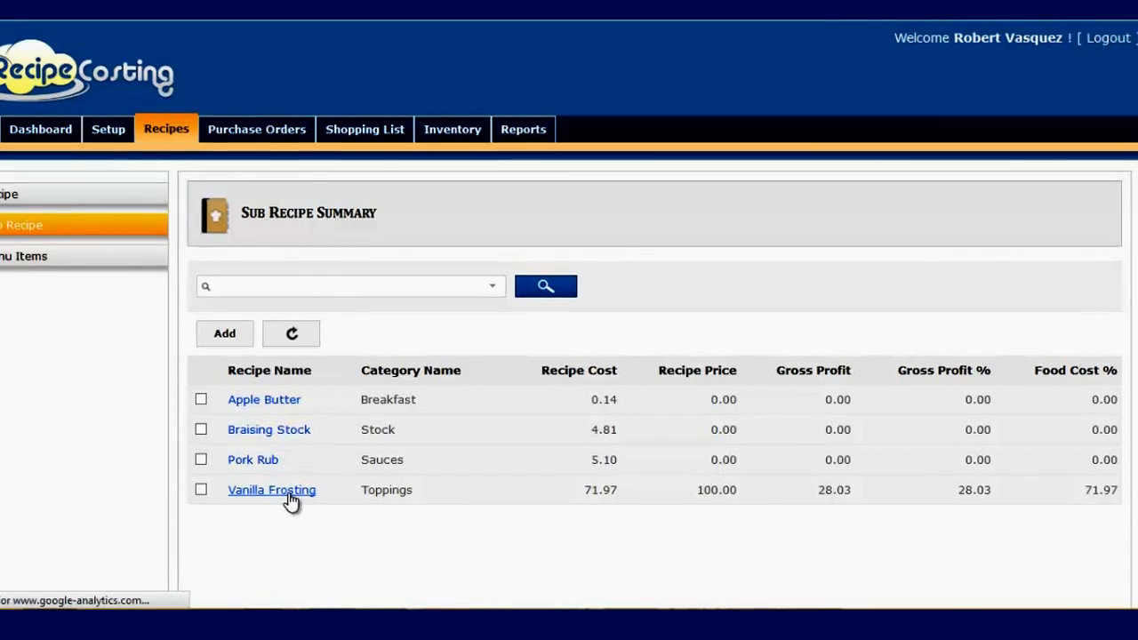
scroll(569, 356, down, 7)
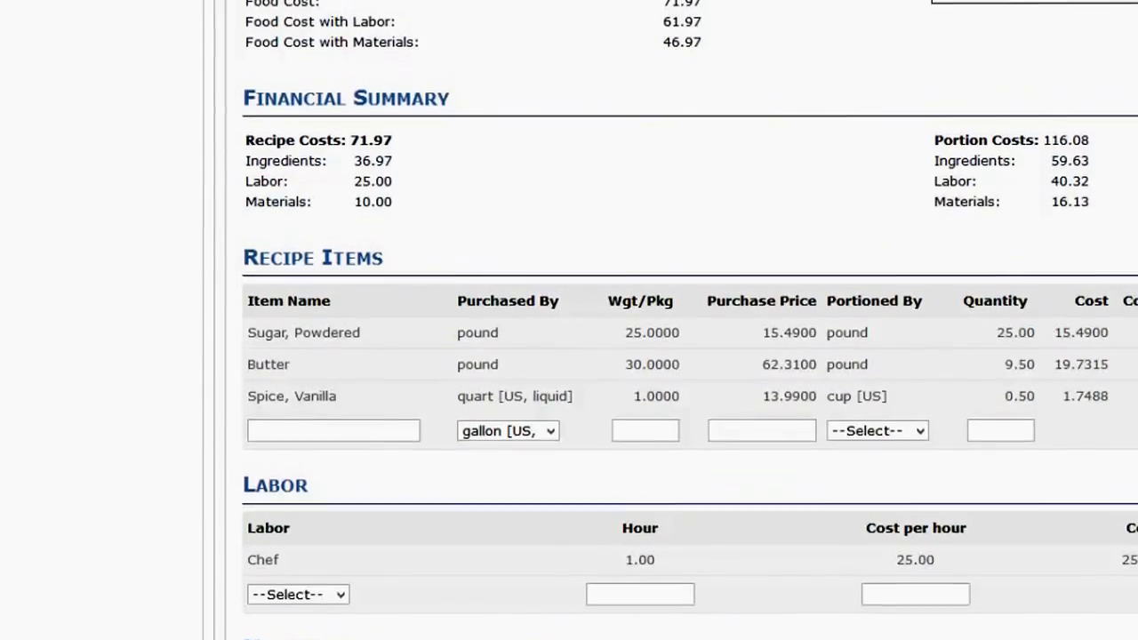
- Start a new recipe and choose the "Vanilla Frosting" sub recipe as its first recipe item
scroll(569, 356, up, 7)
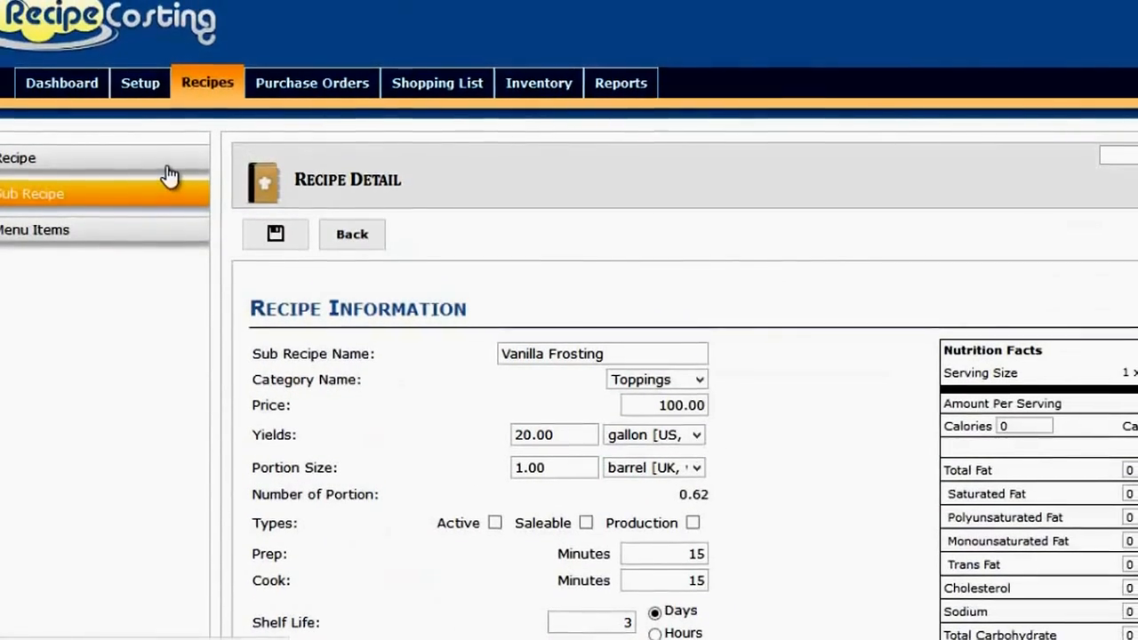
click(160, 158)
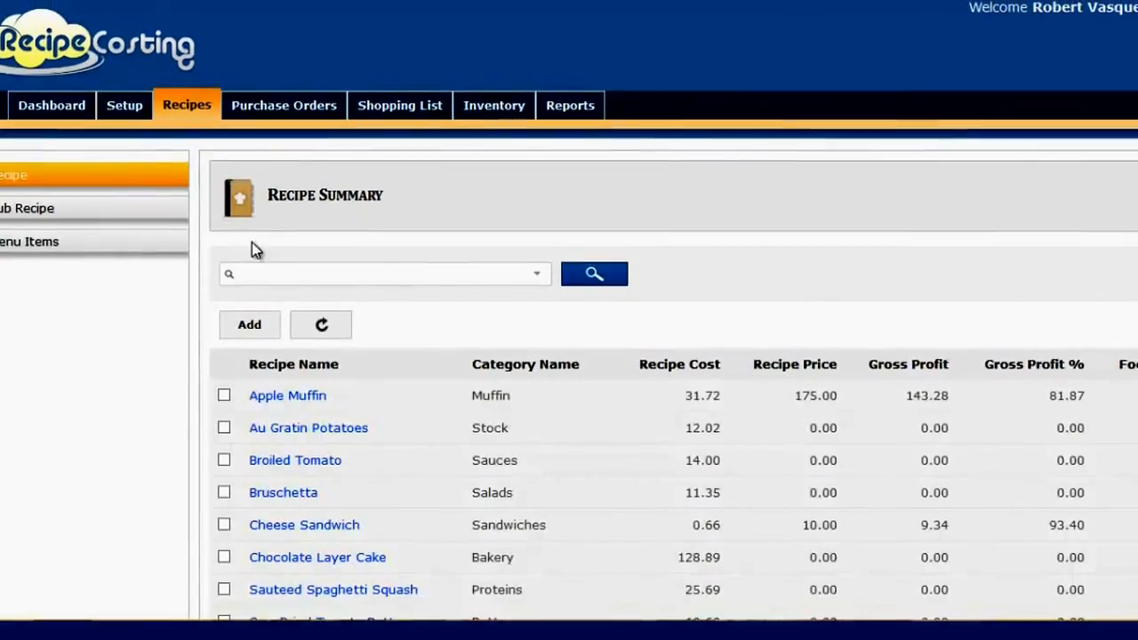
click(263, 362)
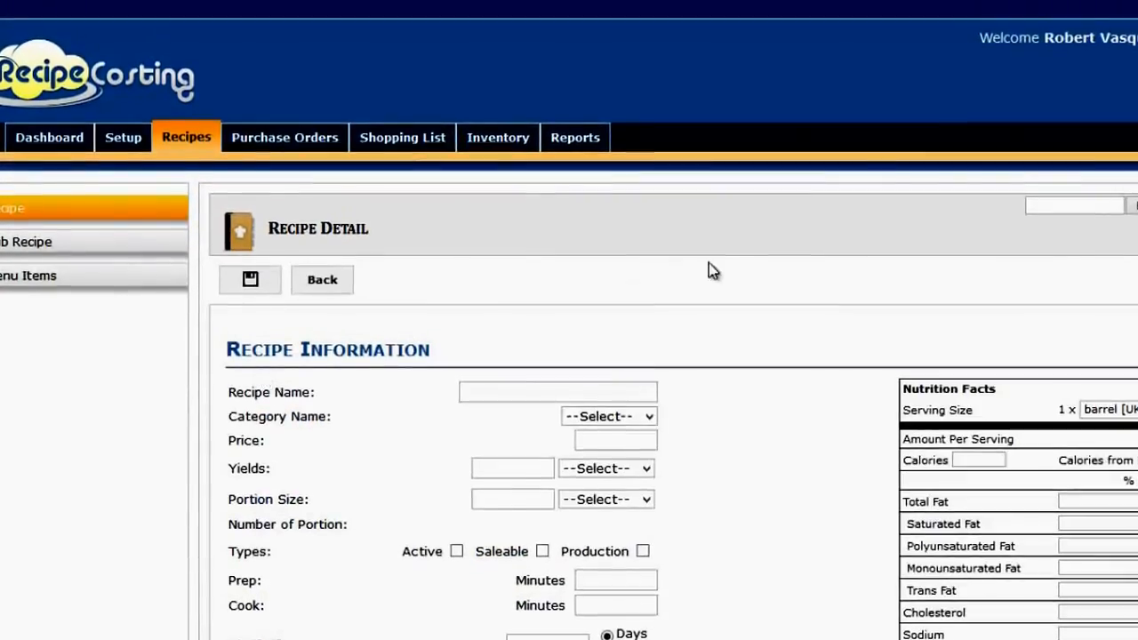
scroll(569, 355, down, 8)
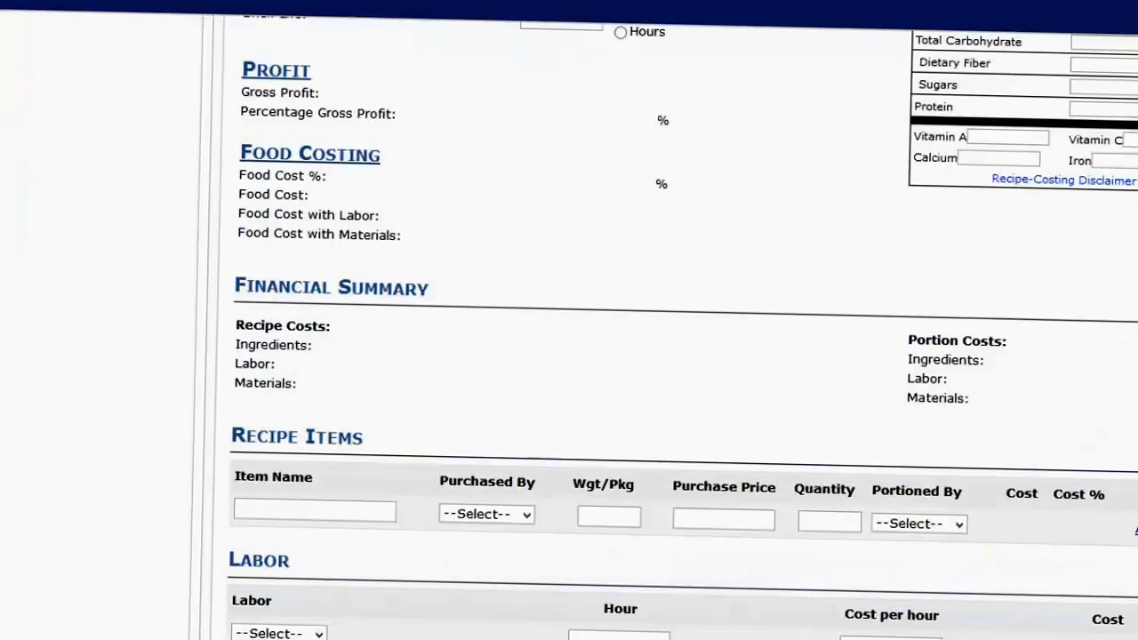
click(306, 293)
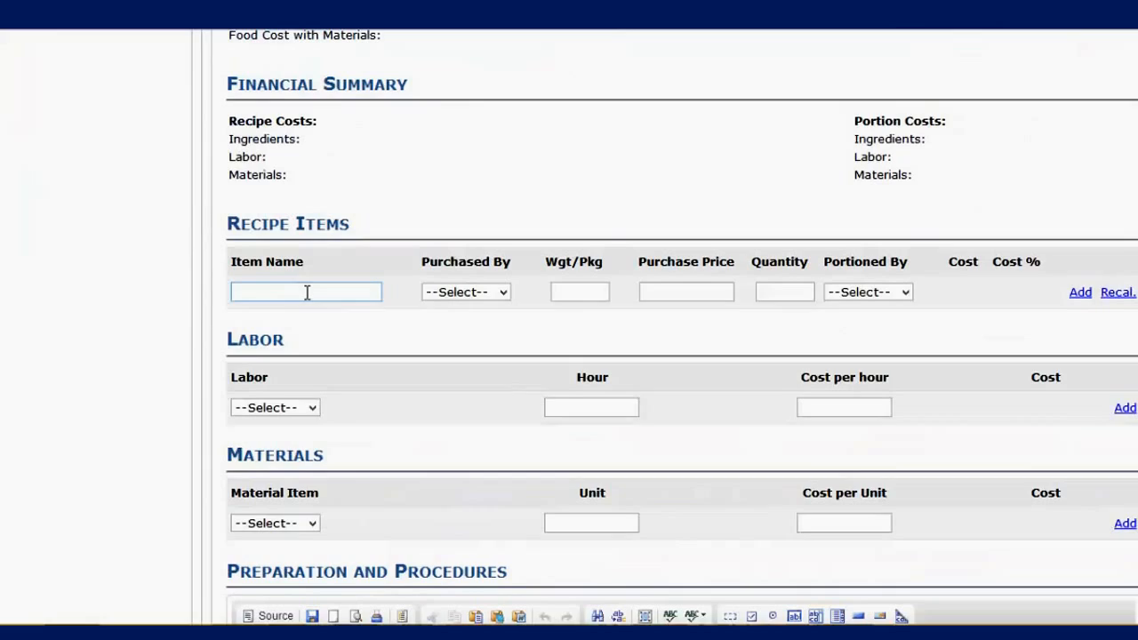
text(van)
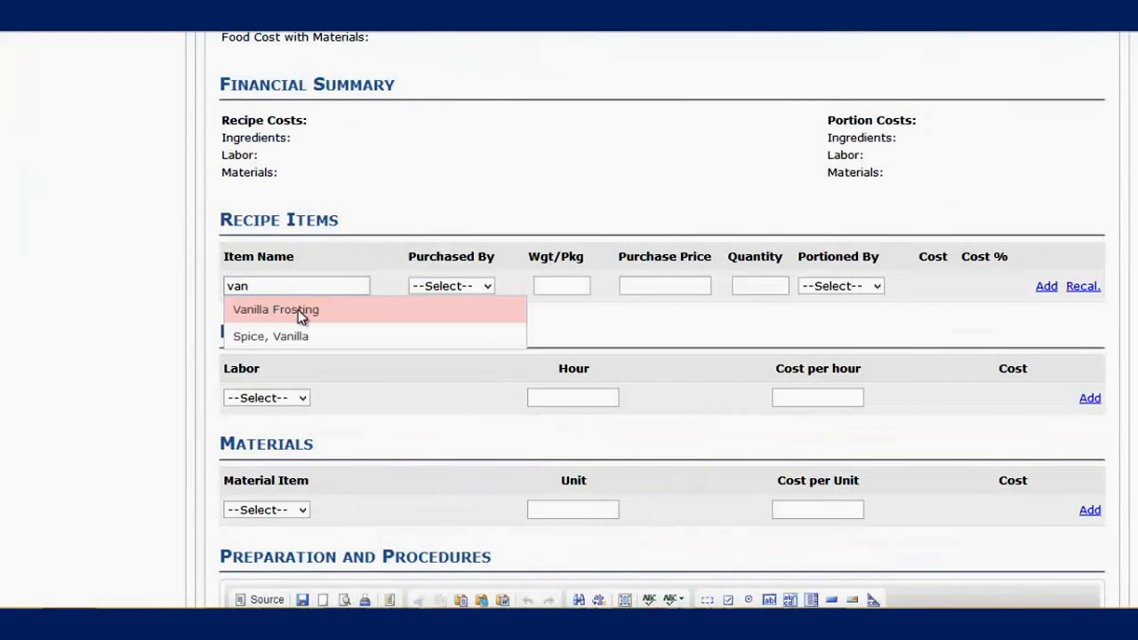
click(298, 309)
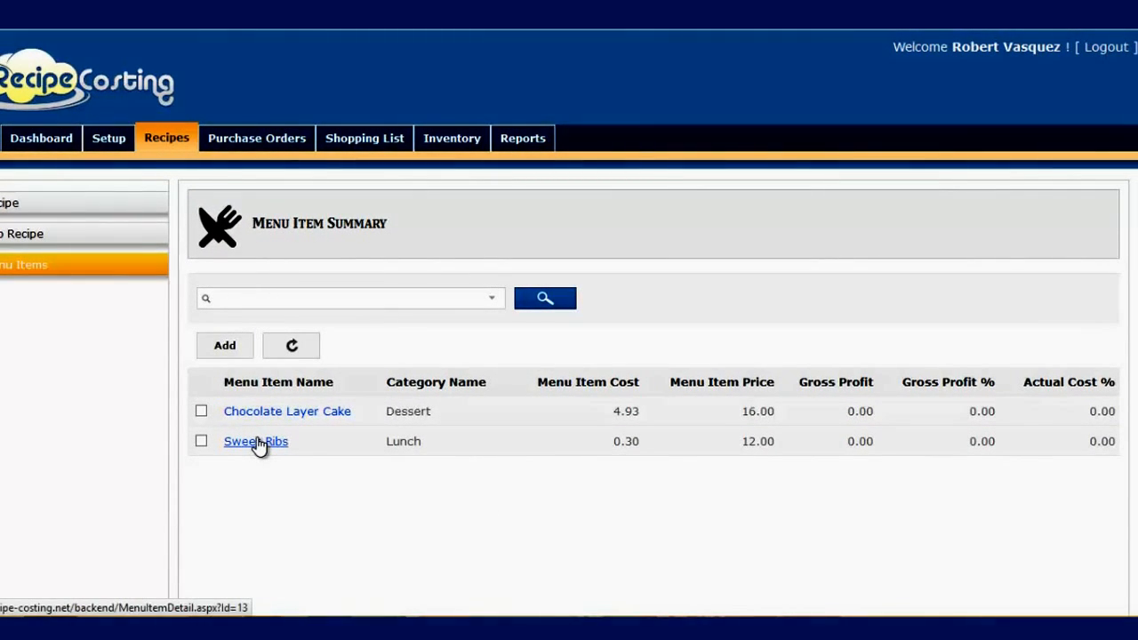
- Open the "Sweet Ribs" menu item and examine its category, price and added items
click(258, 443)
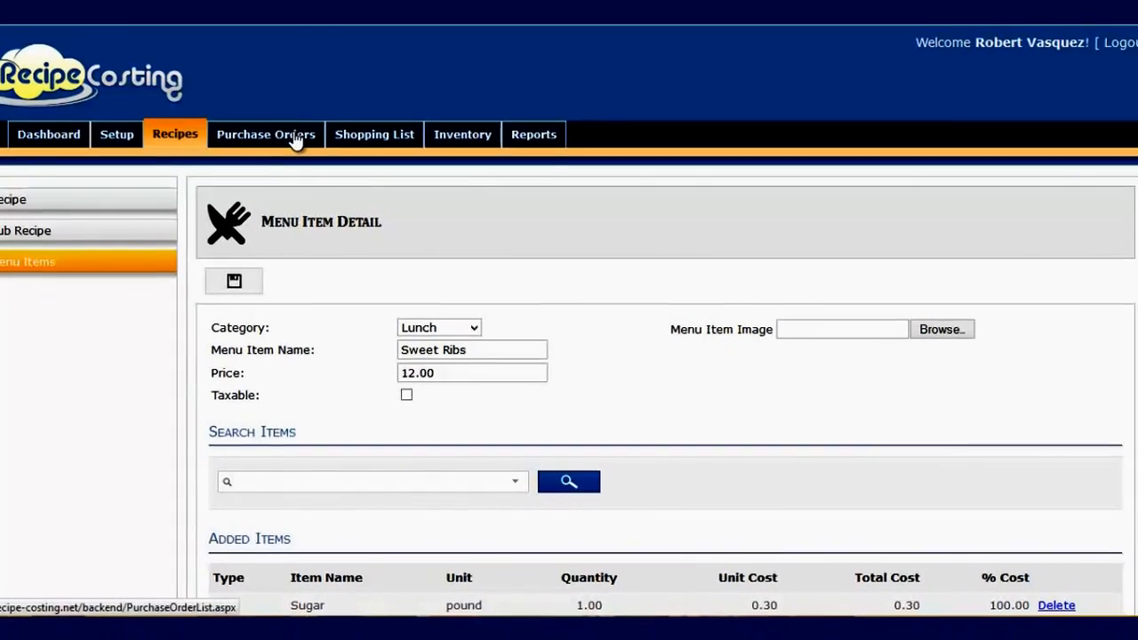
- Start a new purchase order and add "Cheese, cheddar, shredded" with quantity 1 from vendor US Foods
click(325, 156)
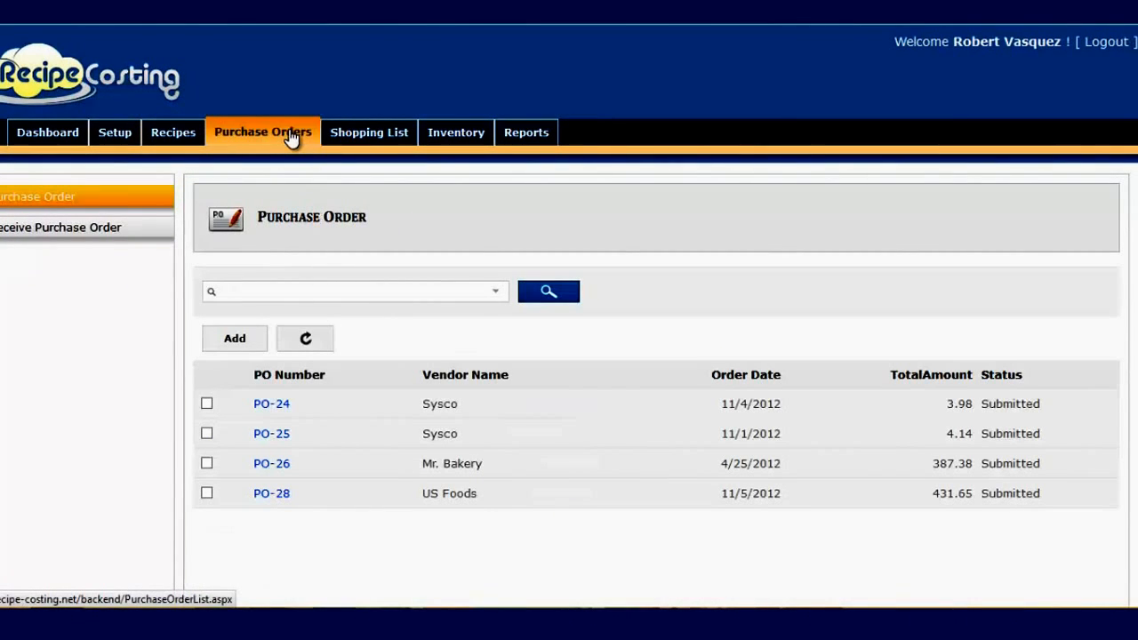
click(235, 341)
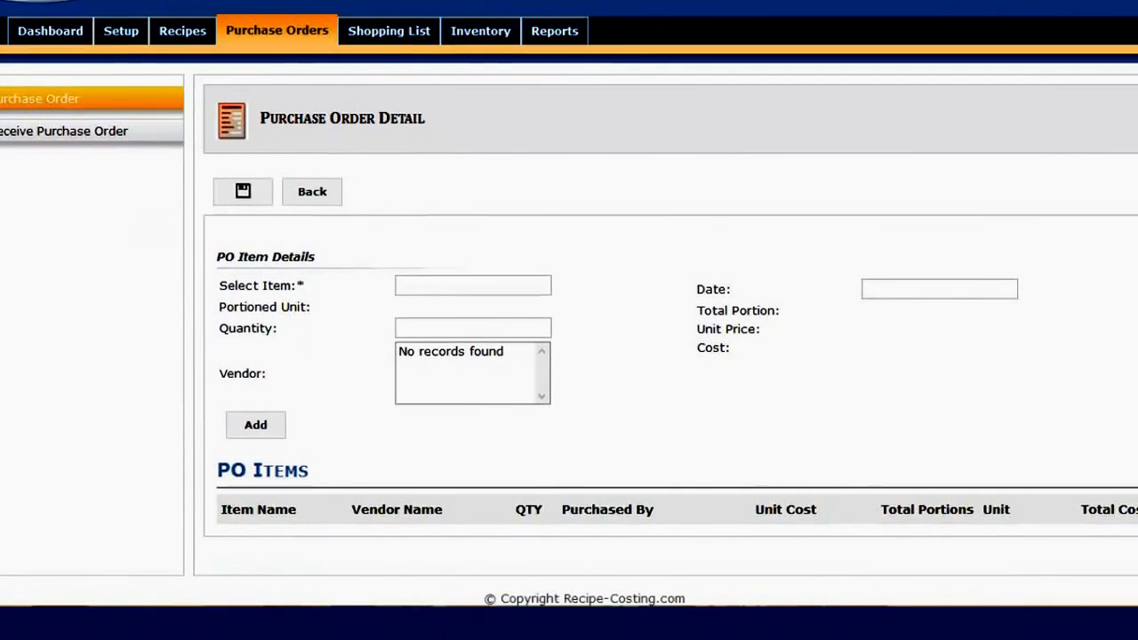
click(524, 292)
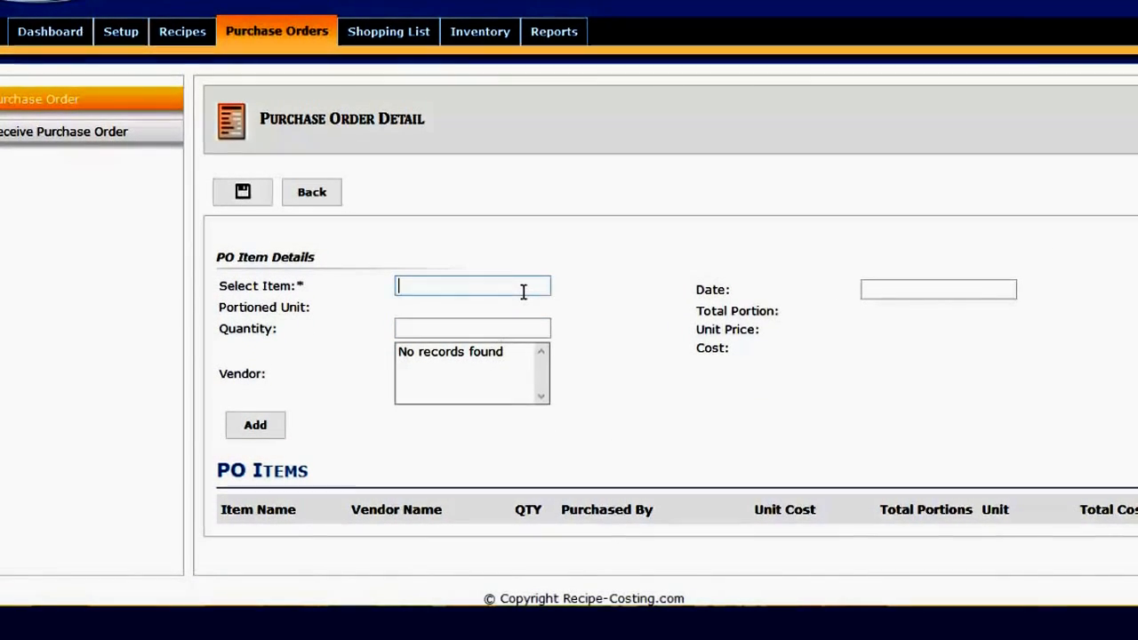
text(ch)
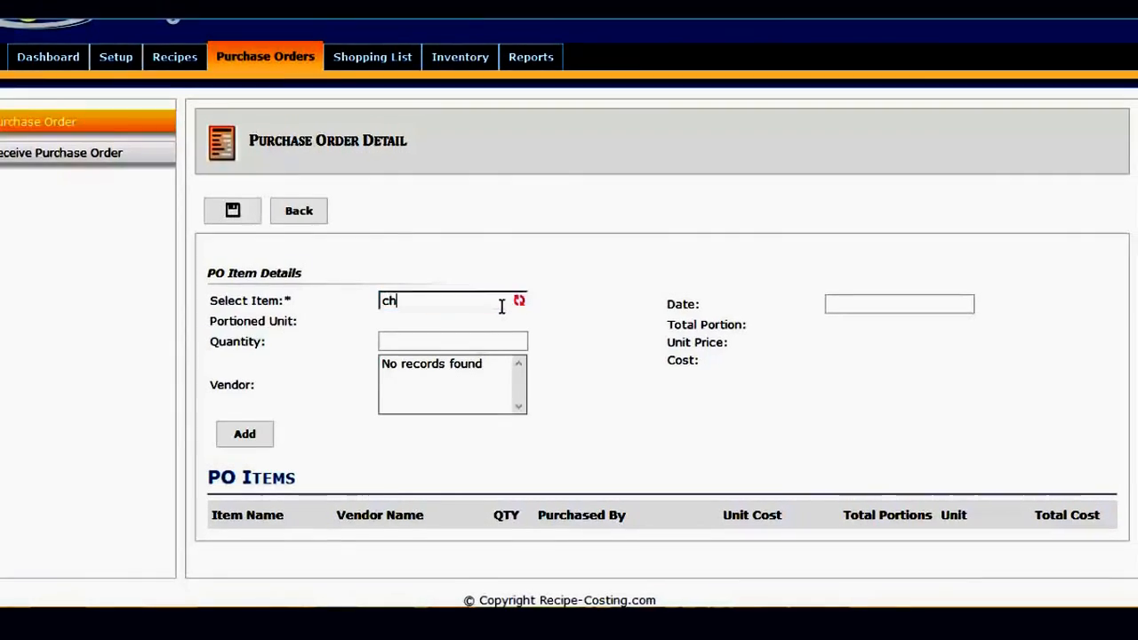
text(ees)
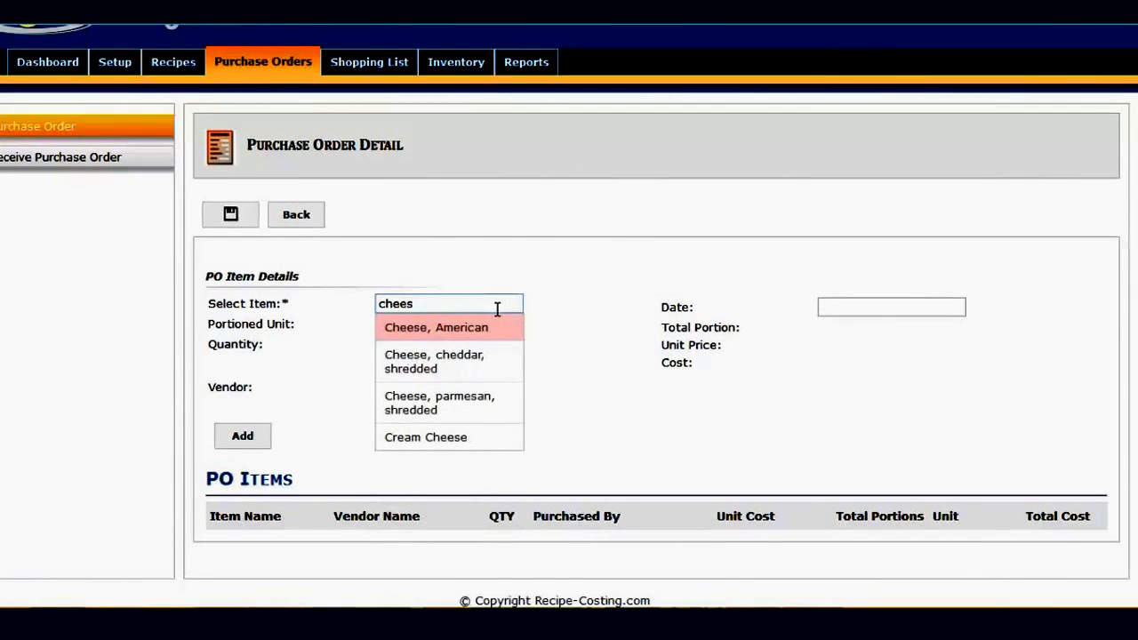
click(485, 355)
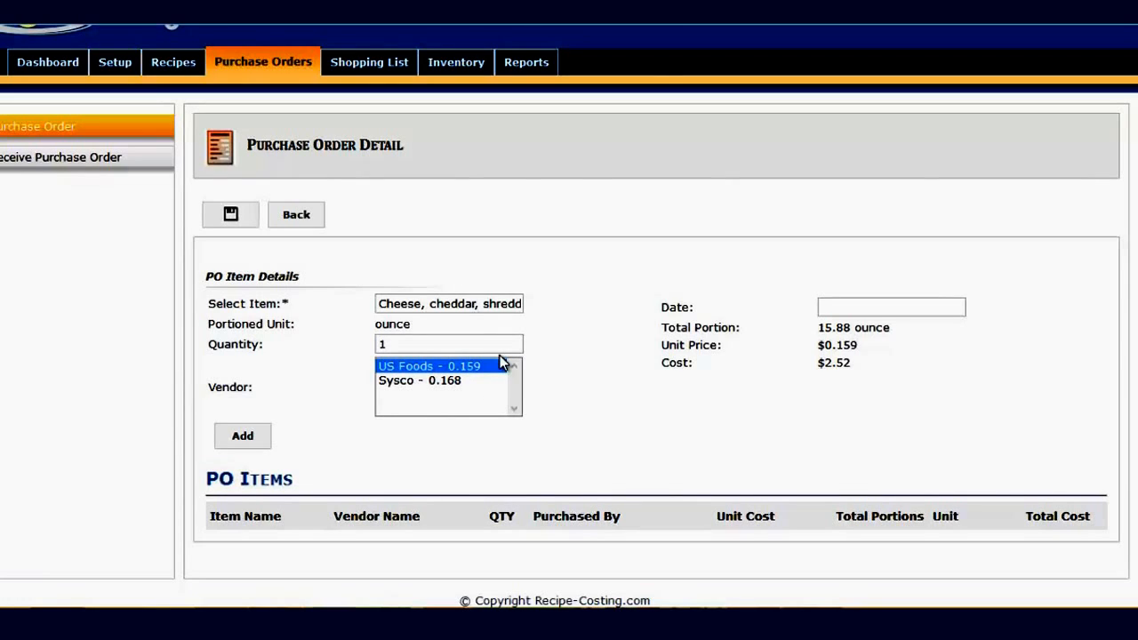
click(257, 437)
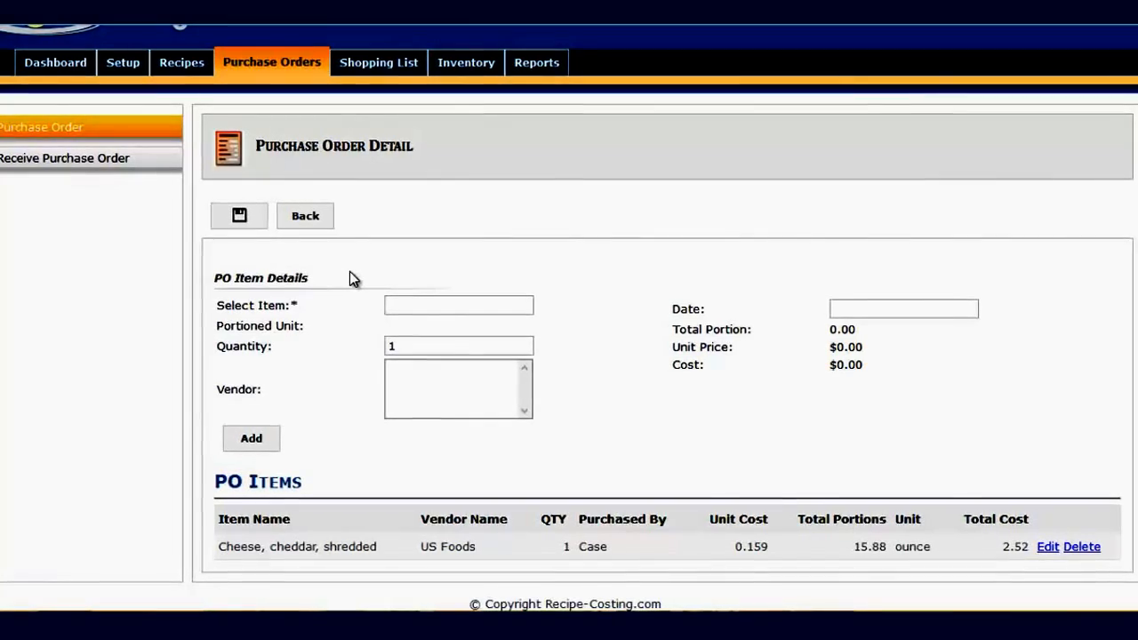
- Add the "Chocolate Layer Cake" menu item to the shopping list with a quantity of 100 servings
click(389, 64)
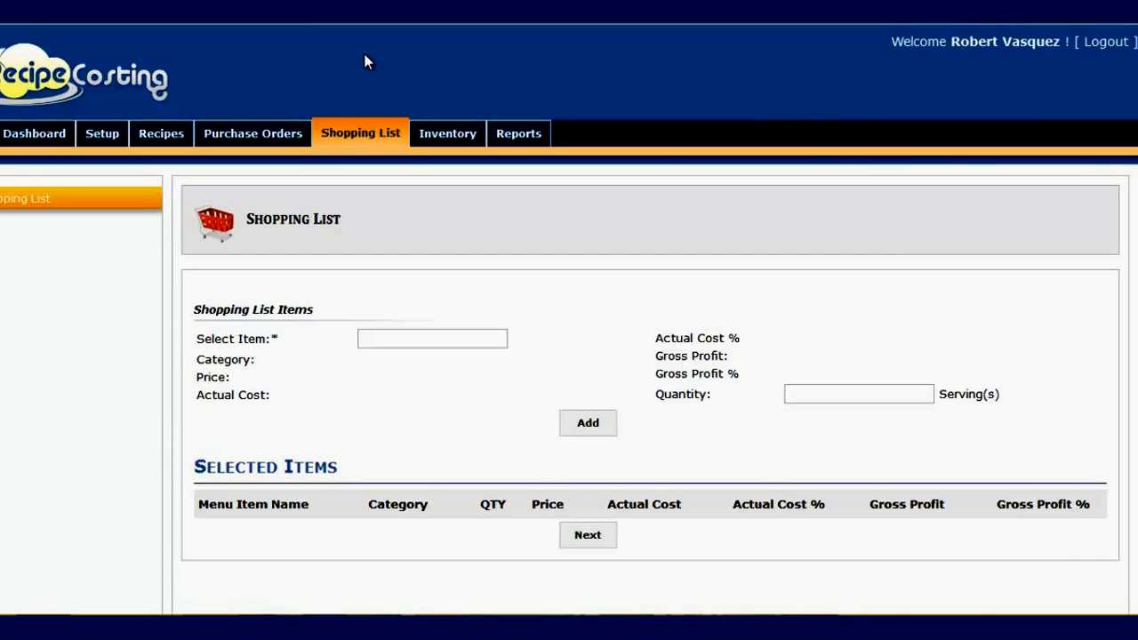
click(414, 339)
text(la)
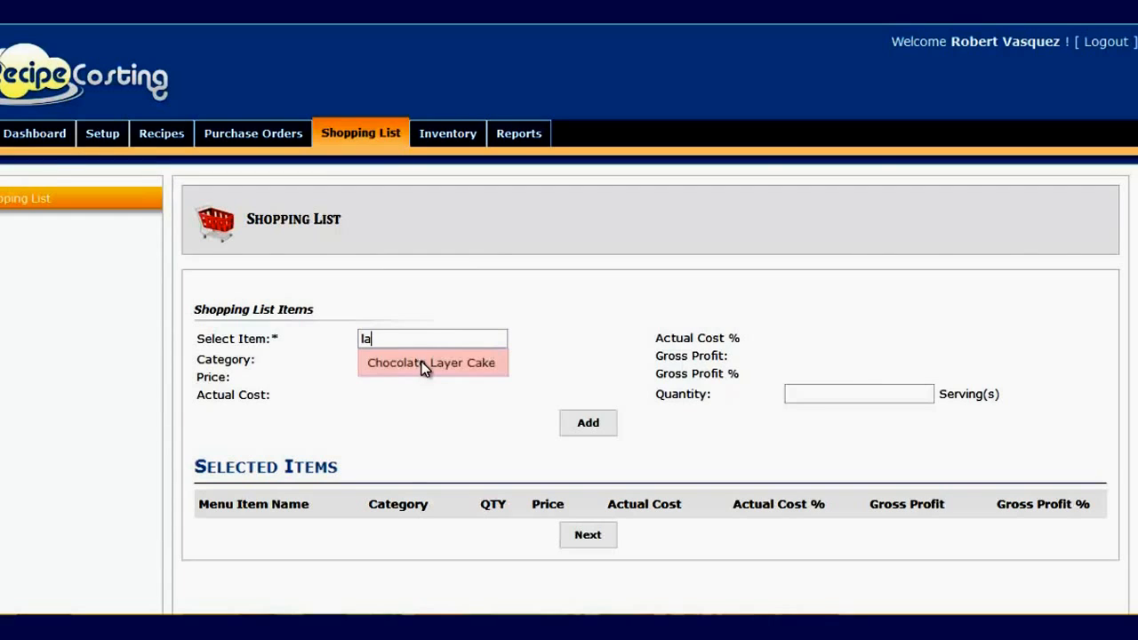
click(423, 365)
click(799, 392)
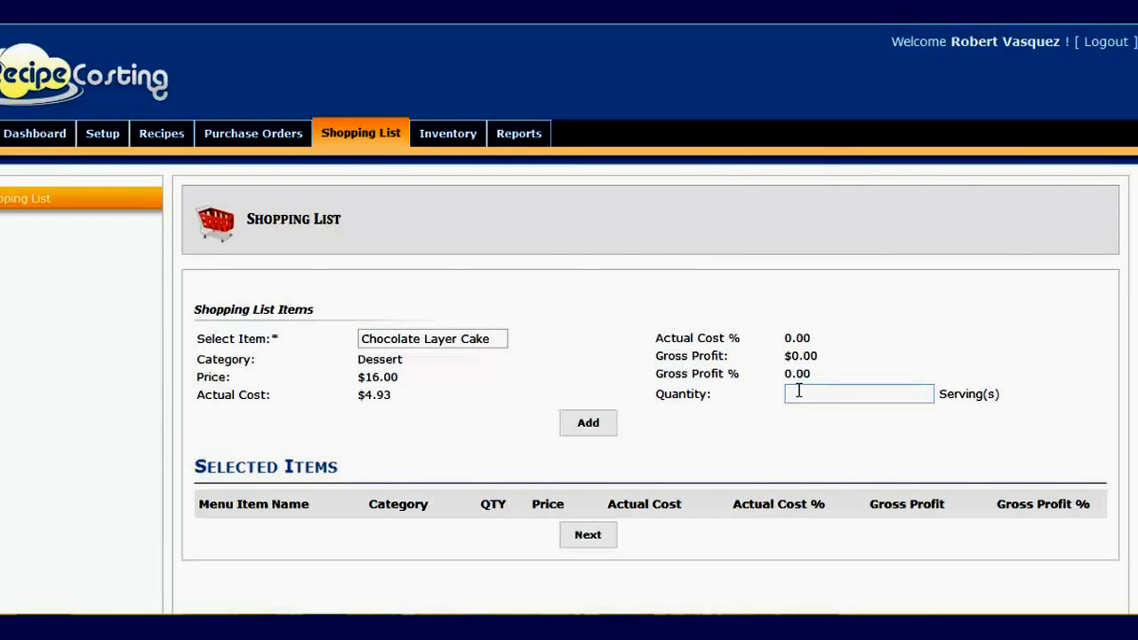
text(100)
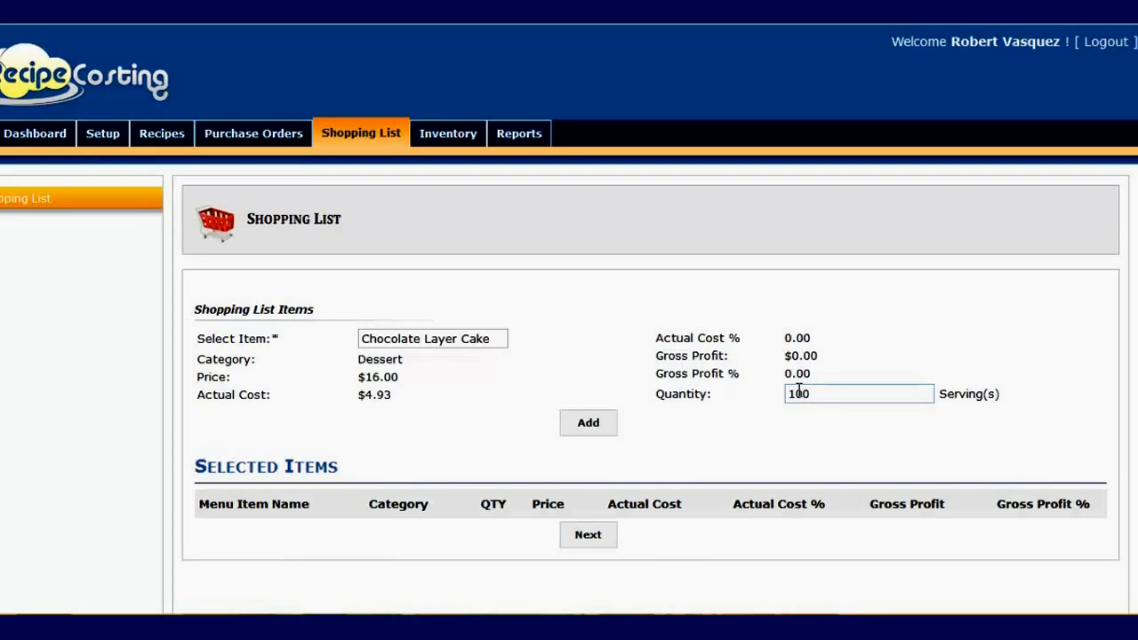
click(590, 424)
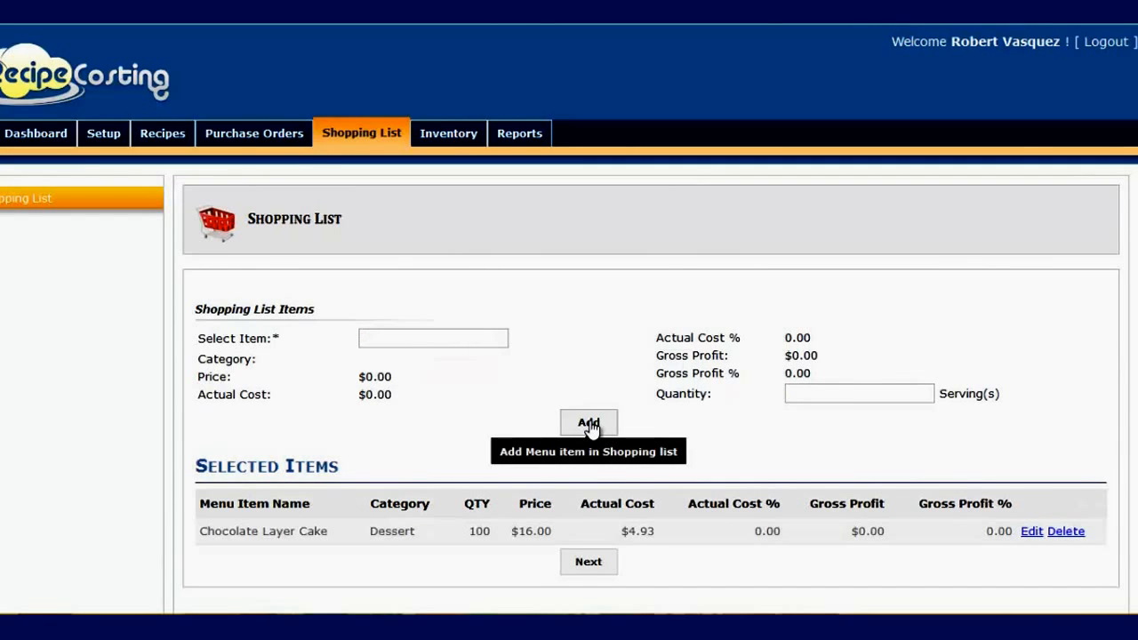
- Generate the shopping list details to check inventory and open the purchase order detail from them
click(587, 562)
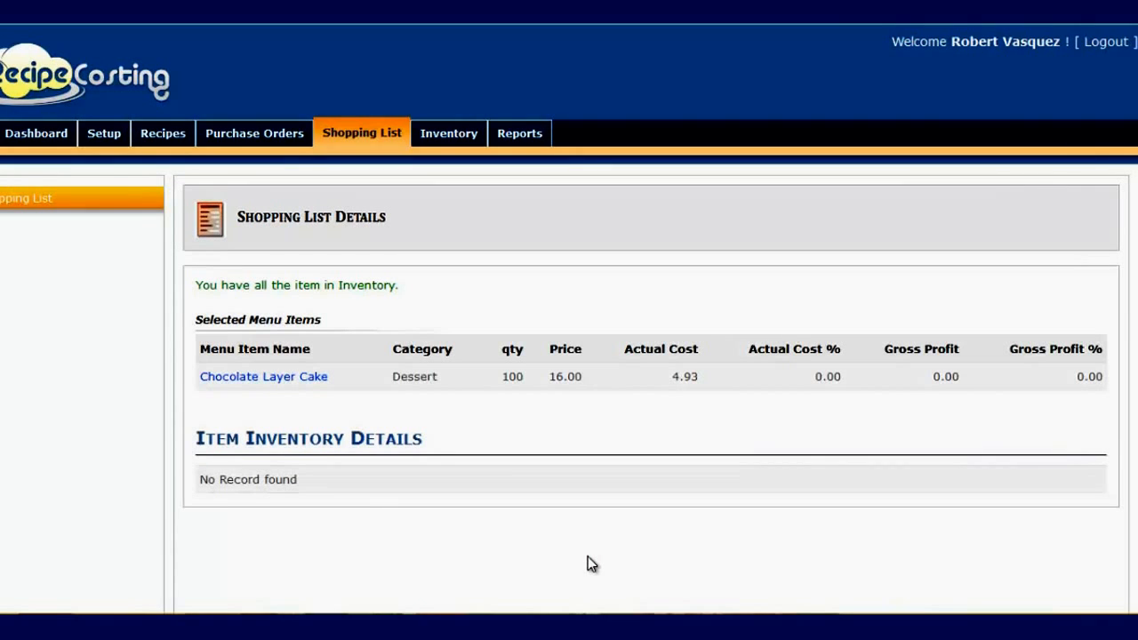
click(296, 392)
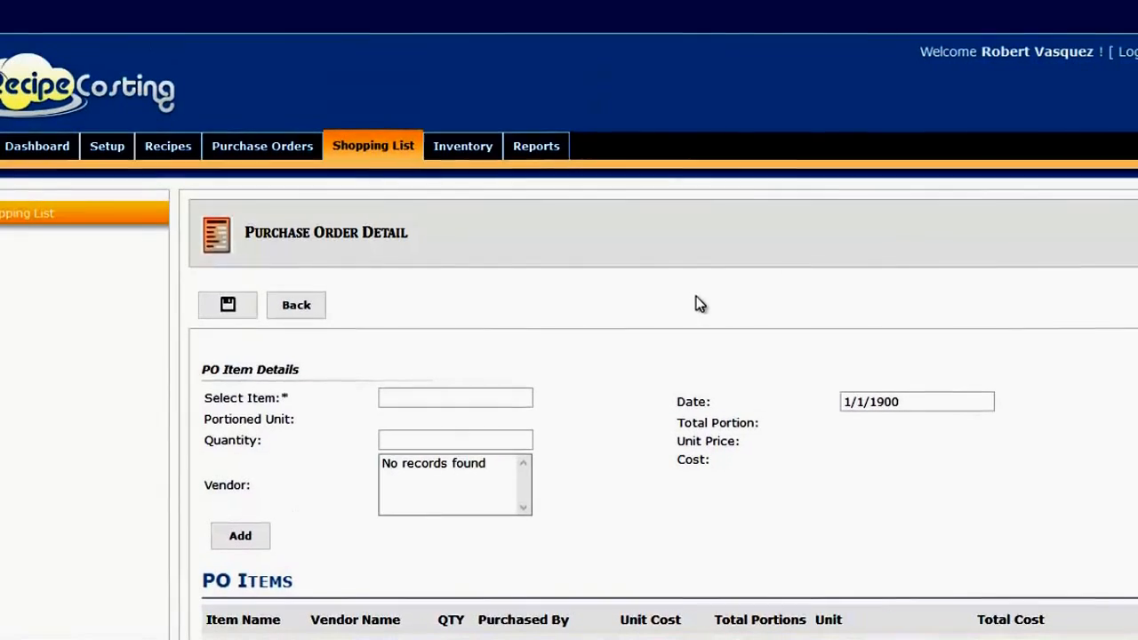
- Generate the Food Order Guide report for the Dairy item group and open its export format options
click(539, 146)
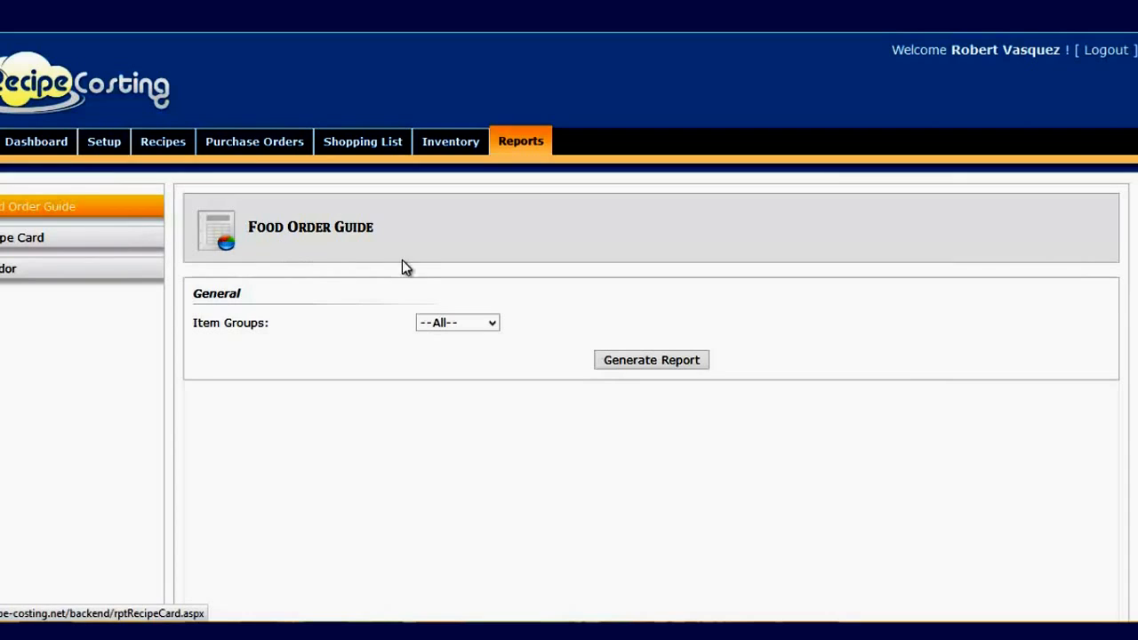
click(470, 322)
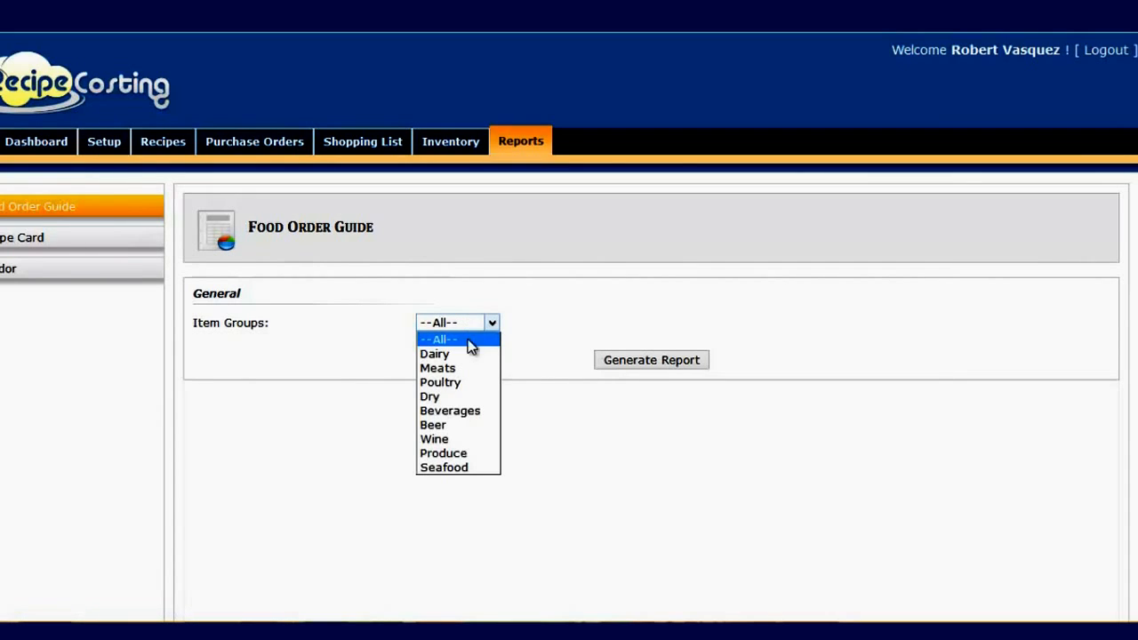
click(466, 351)
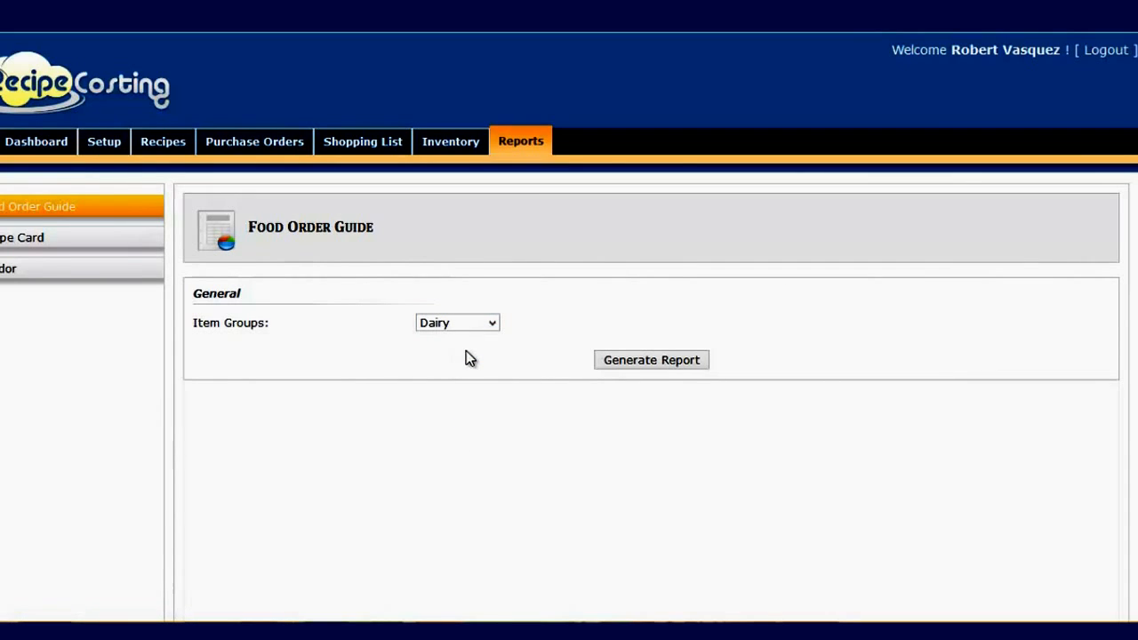
click(645, 362)
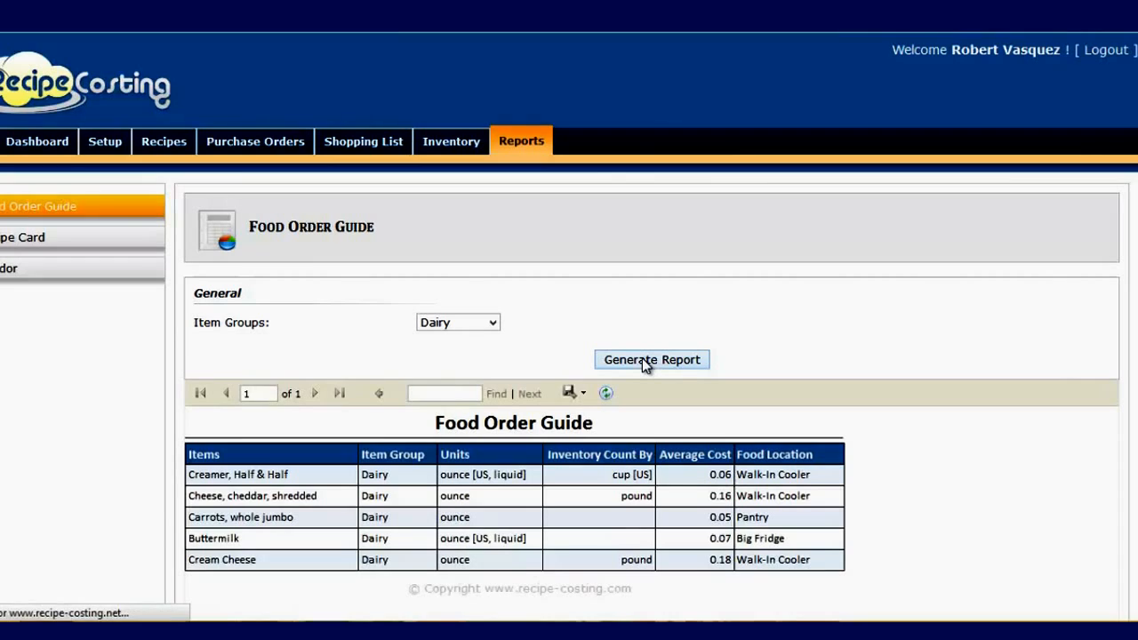
click(580, 394)
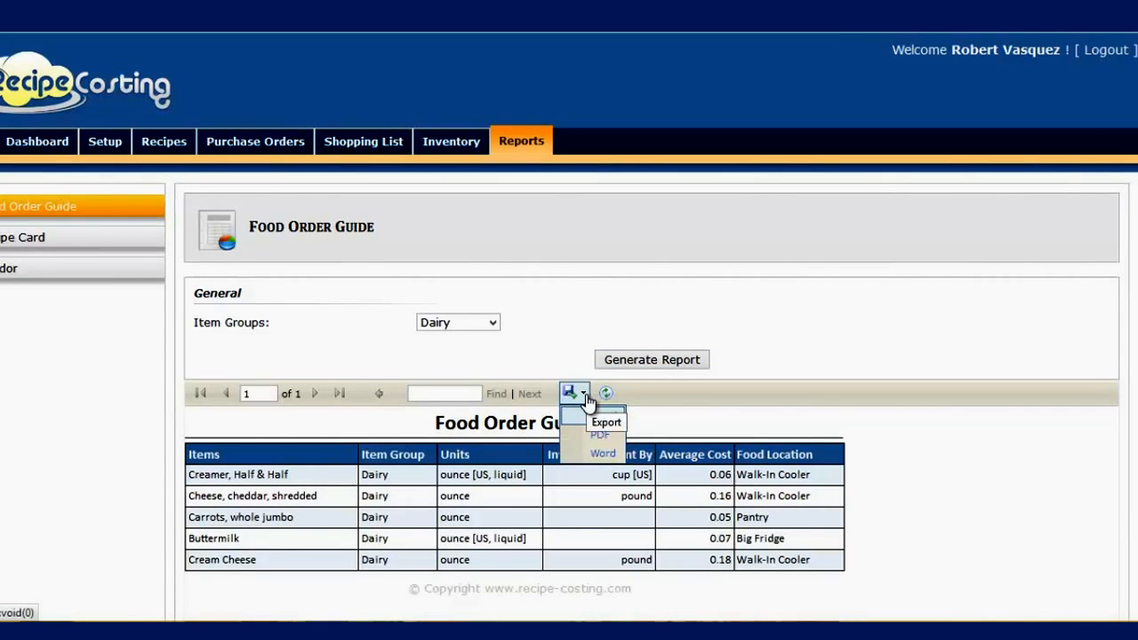